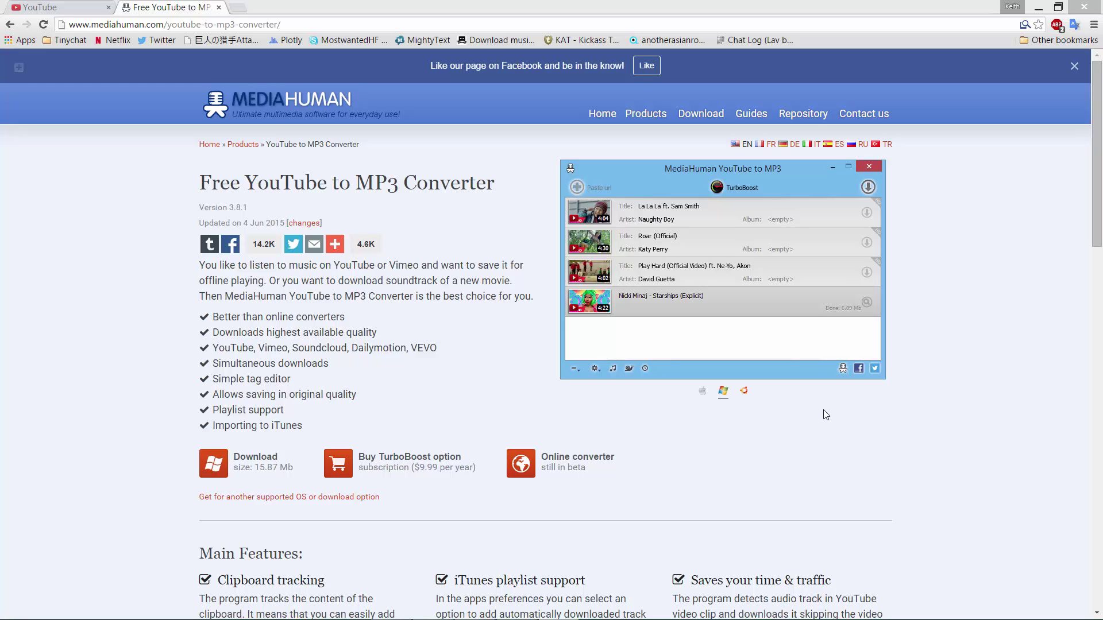
Switch between the YouTube and MediaHuman tabs and highlight mediahuman.com in the address bar
{"action": "left_click", "coordinate": [58, 7]}
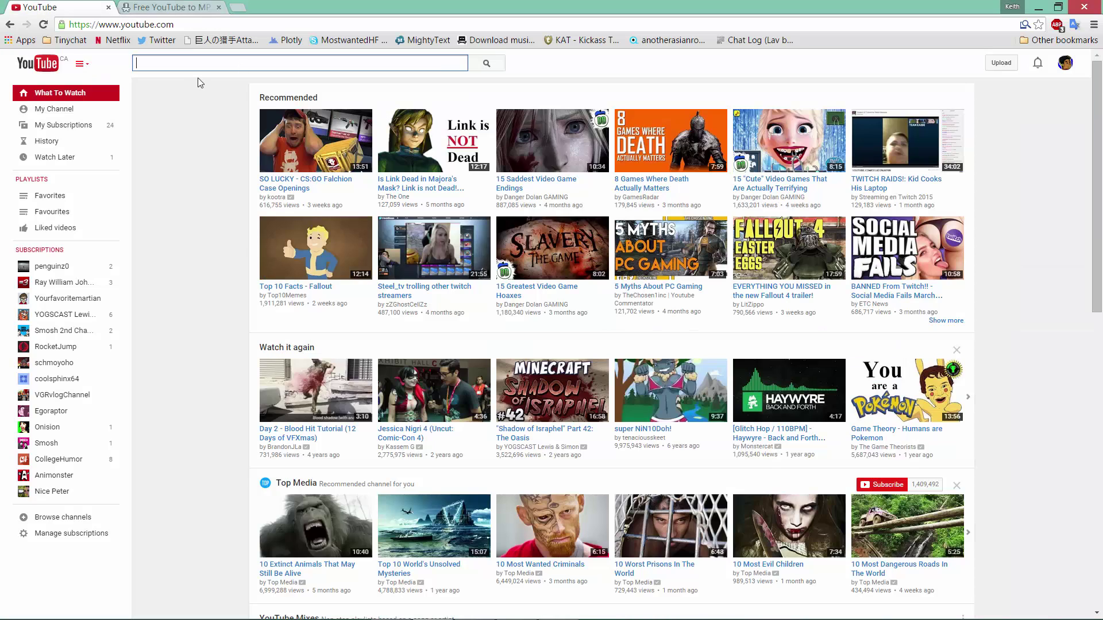
{"action": "left_click", "coordinate": [139, 8]}
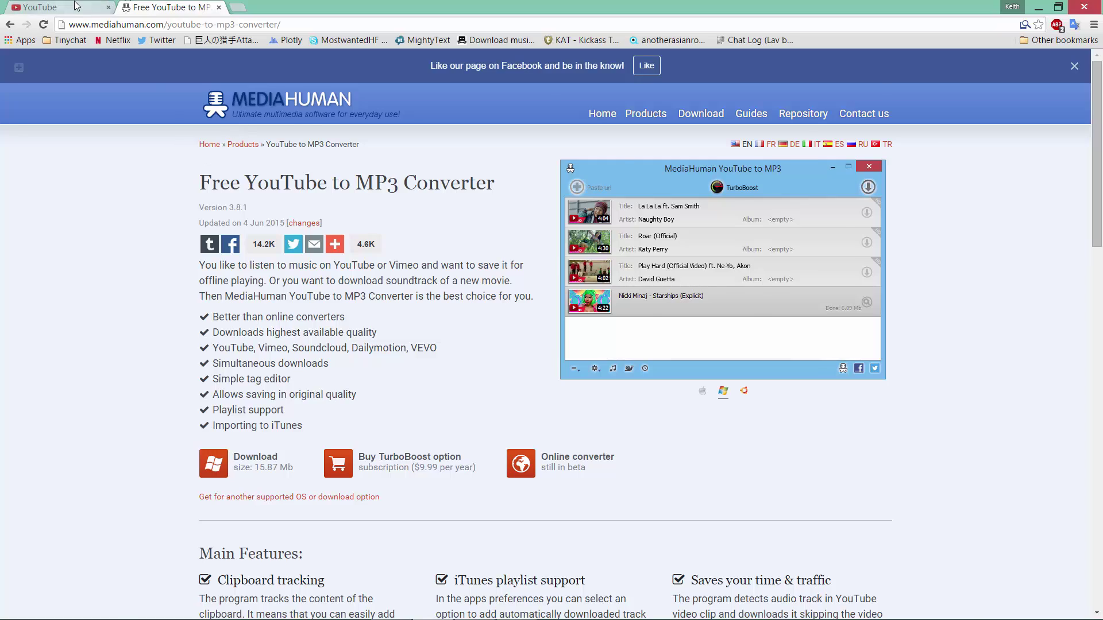
{"action": "left_click", "coordinate": [96, 7]}
{"action": "left_click", "coordinate": [153, 8]}
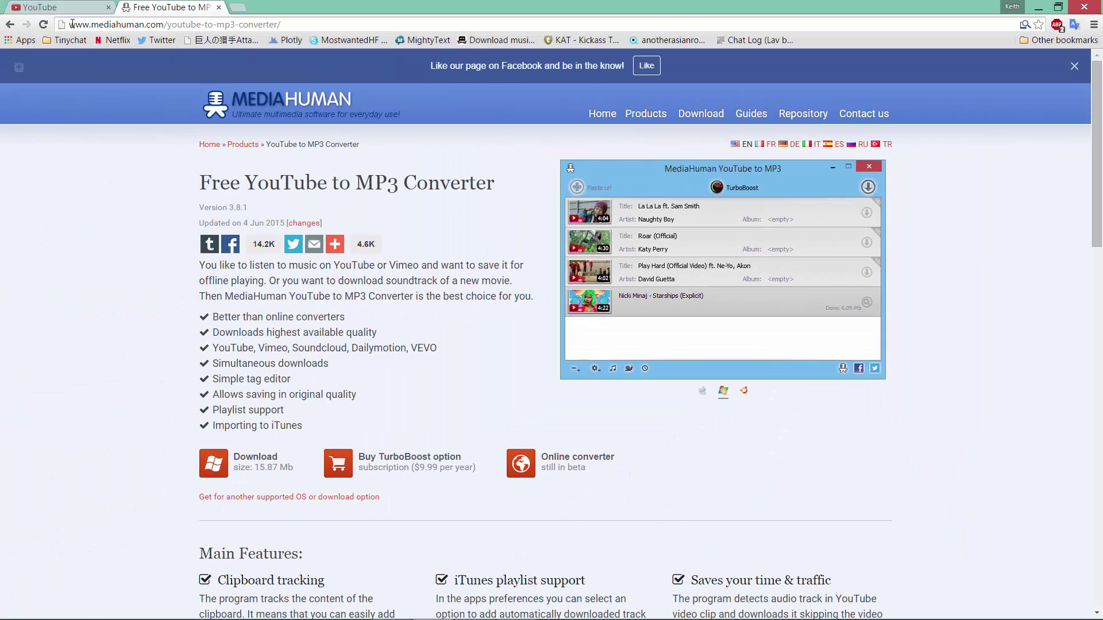
{"action": "left_click_drag", "start_coordinate": [72, 24], "coordinate": [165, 23]}
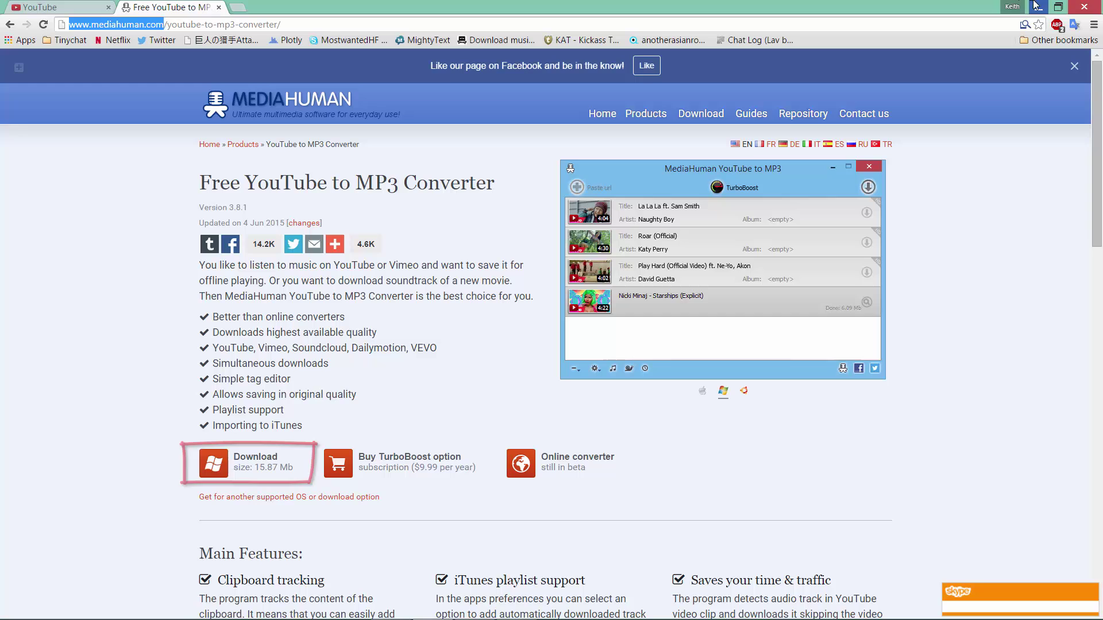
Launch MediaHuman YouTube to MP3, enlarge and reposition its window, then return to YouTube
{"action": "left_click", "coordinate": [309, 609]}
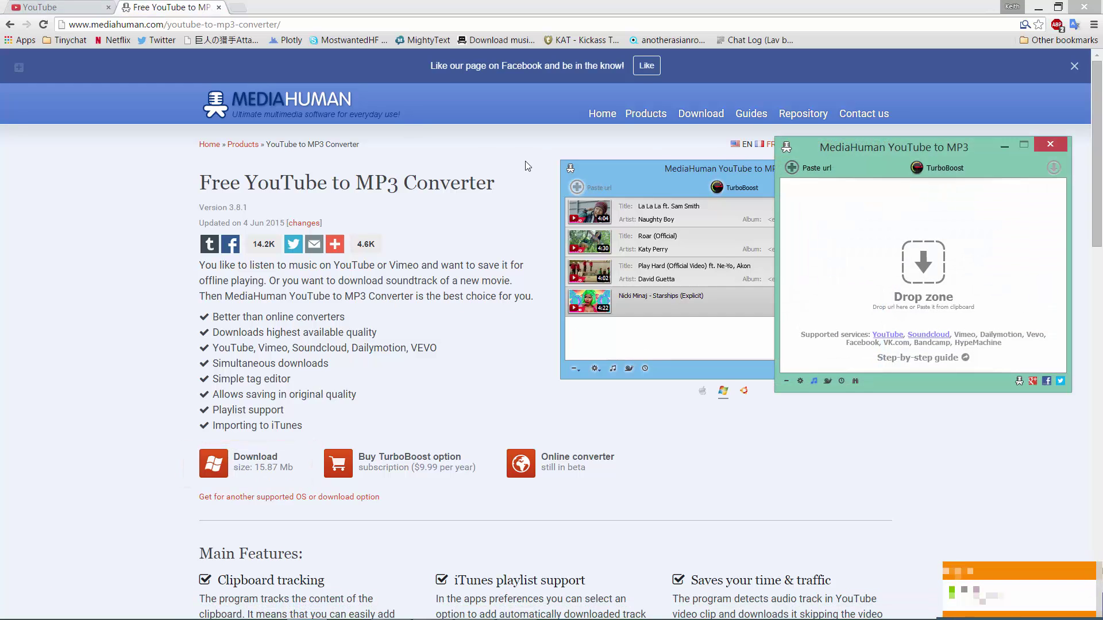
{"action": "left_click_drag", "start_coordinate": [775, 137], "coordinate": [480, 193]}
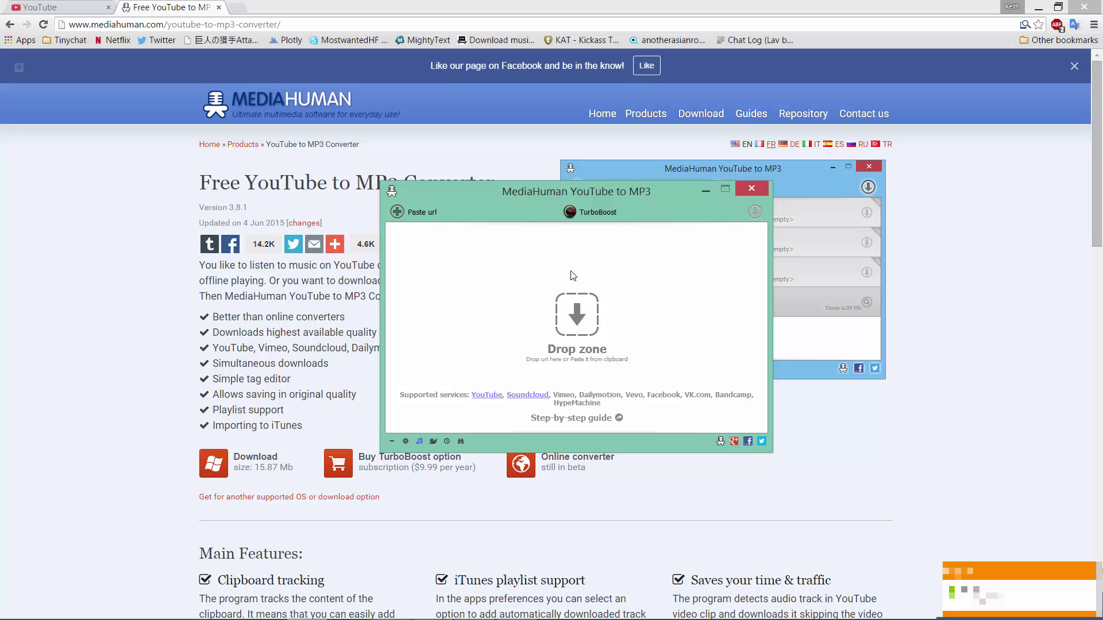
{"action": "left_click_drag", "start_coordinate": [433, 196], "coordinate": [563, 164]}
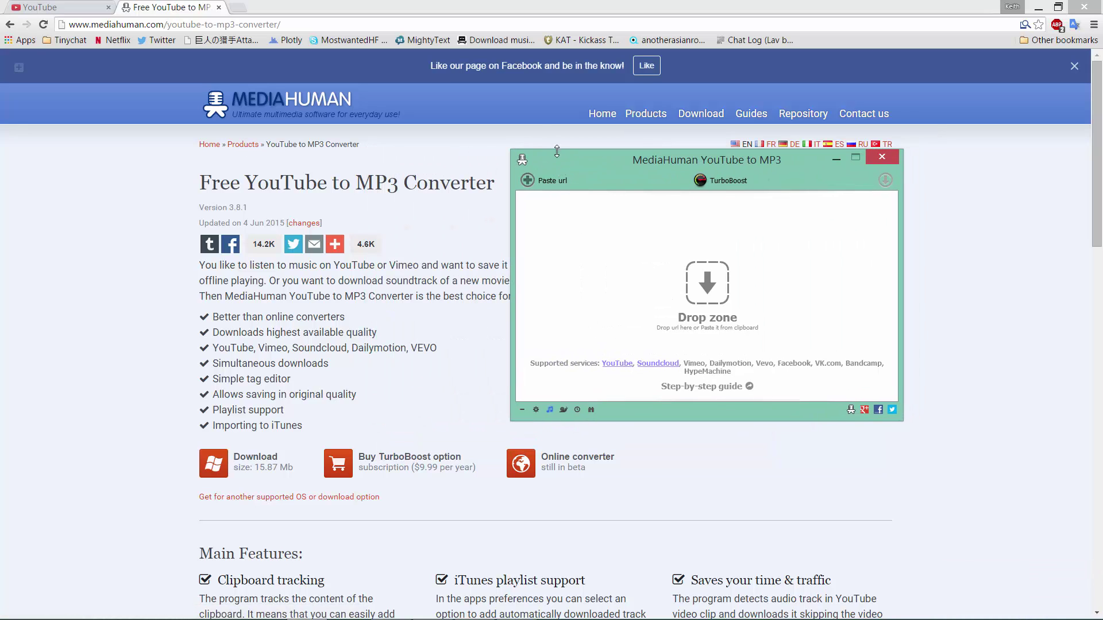
{"action": "left_click", "coordinate": [46, 8]}
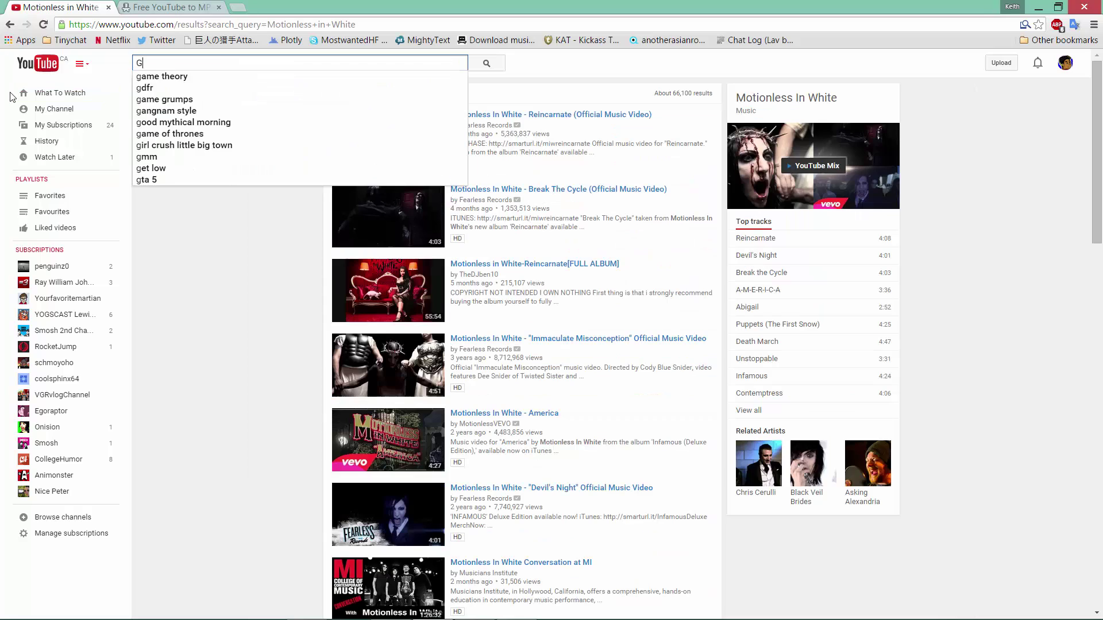
Search YouTube for 'Ghost town', open the 'Ghost Town: Monster' result and pause it
{"action": "type", "text": "Ghost town"}
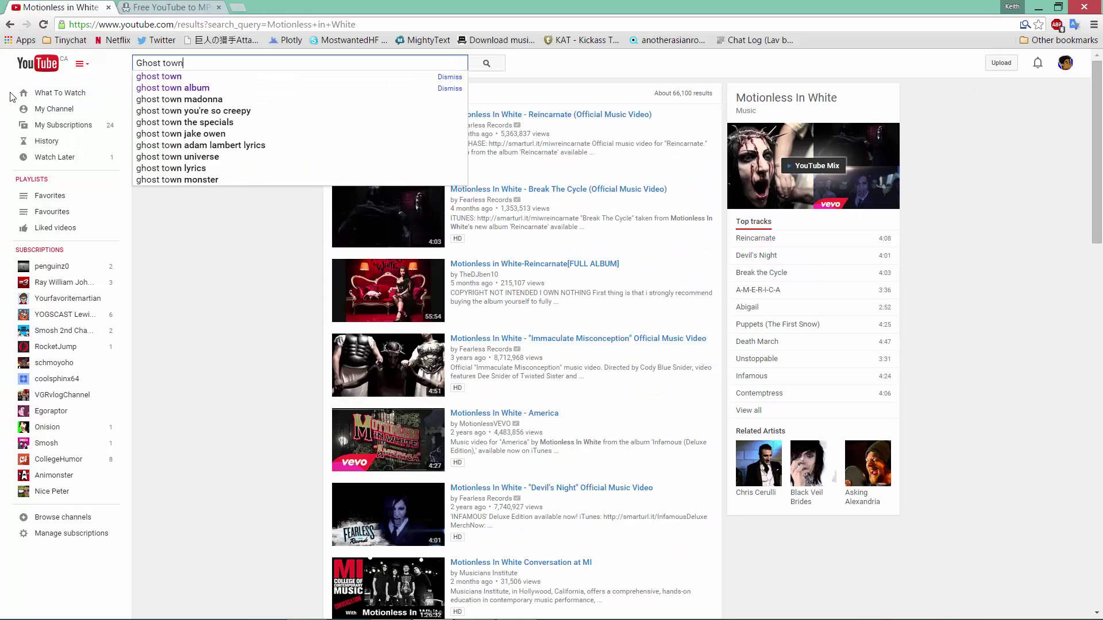
{"action": "key", "text": "Return"}
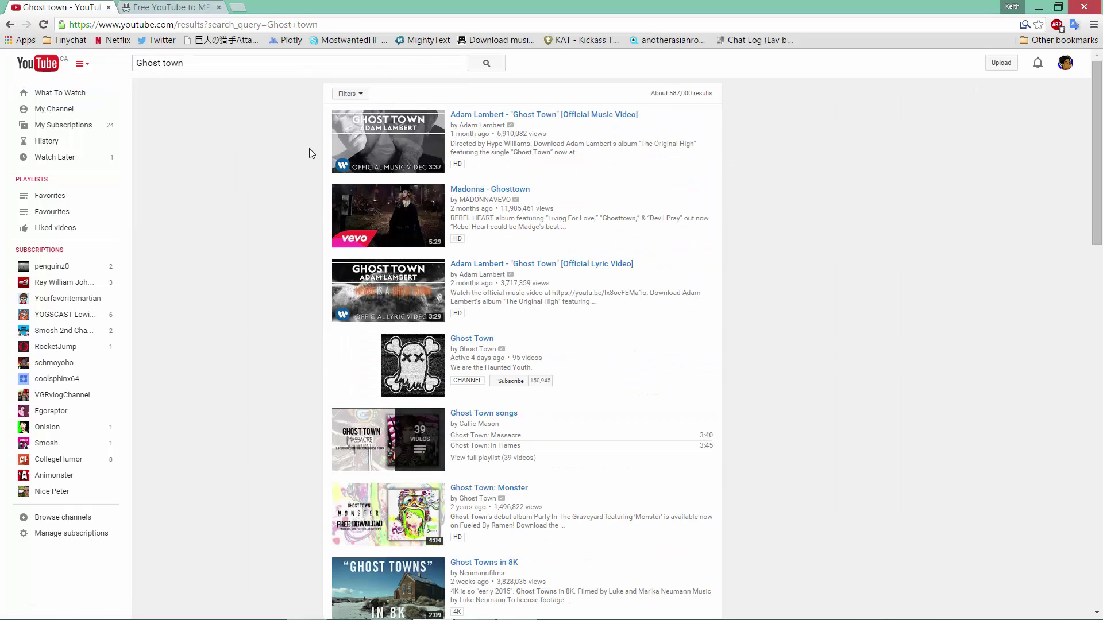
{"action": "scroll", "coordinate": [531, 196], "scroll_direction": "down", "scroll_amount": 5}
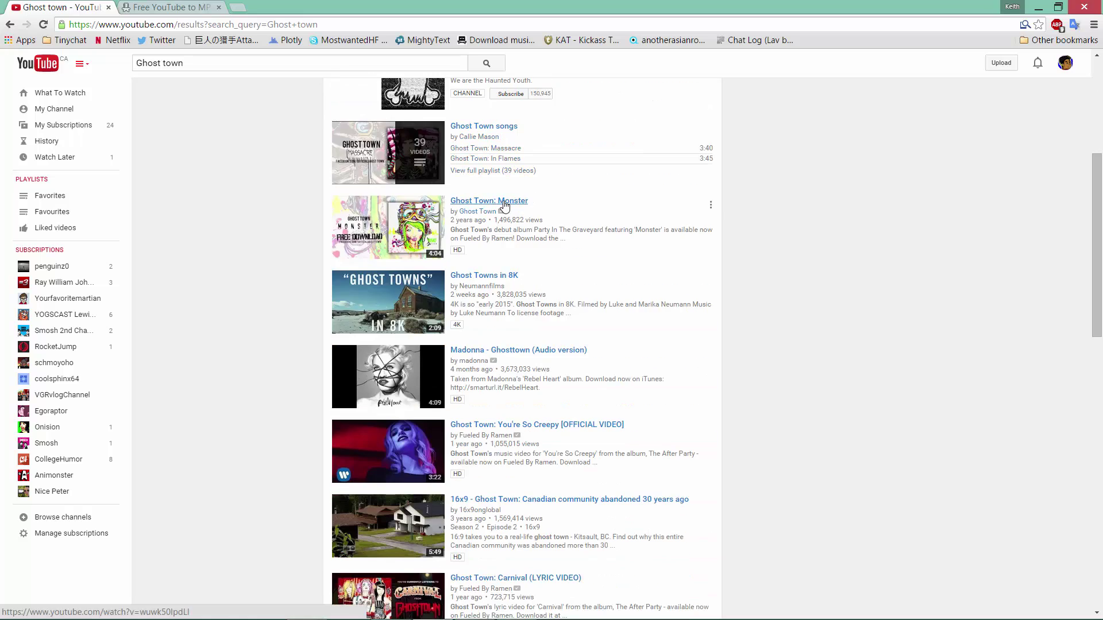
{"action": "left_click", "coordinate": [504, 202]}
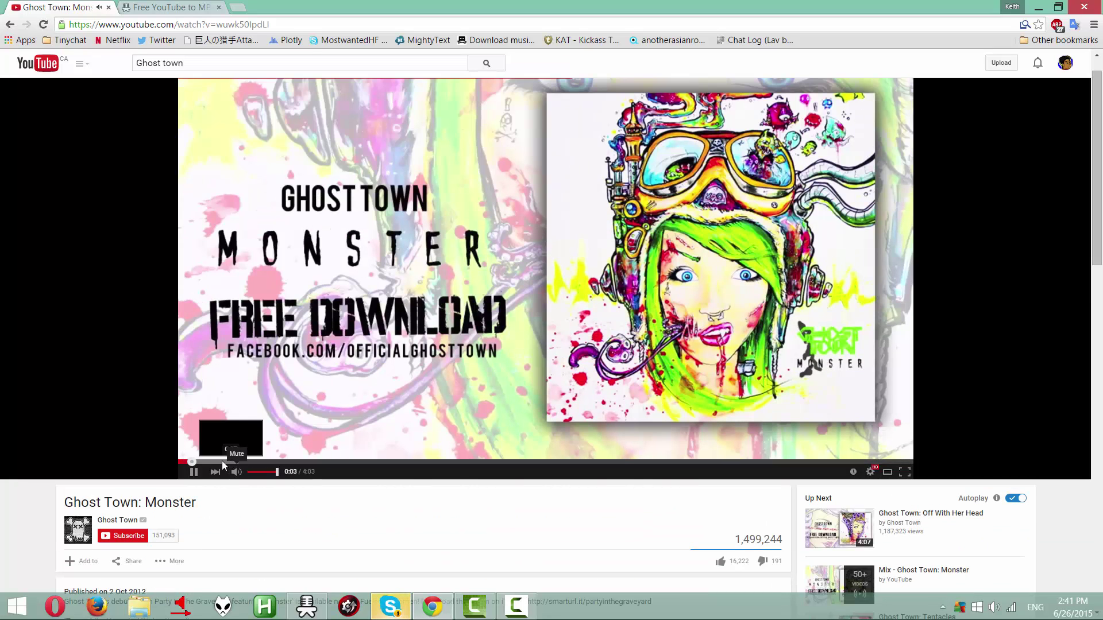
{"action": "left_click", "coordinate": [327, 399]}
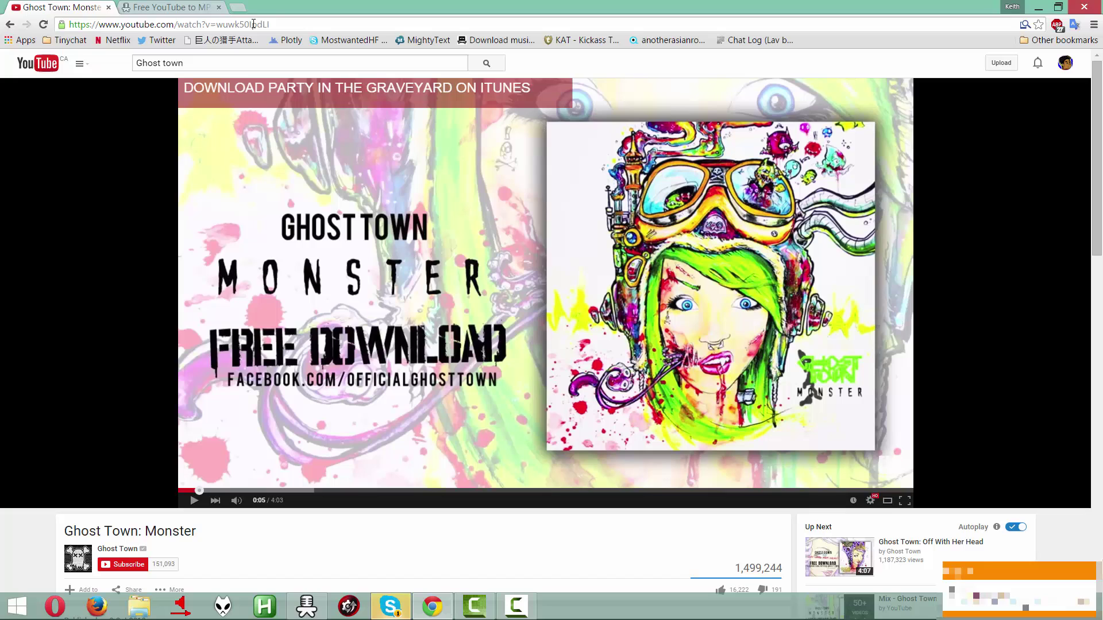
Copy the Monster video's URL and paste it into MediaHuman, adding the 4:04 track
{"action": "left_click", "coordinate": [65, 23]}
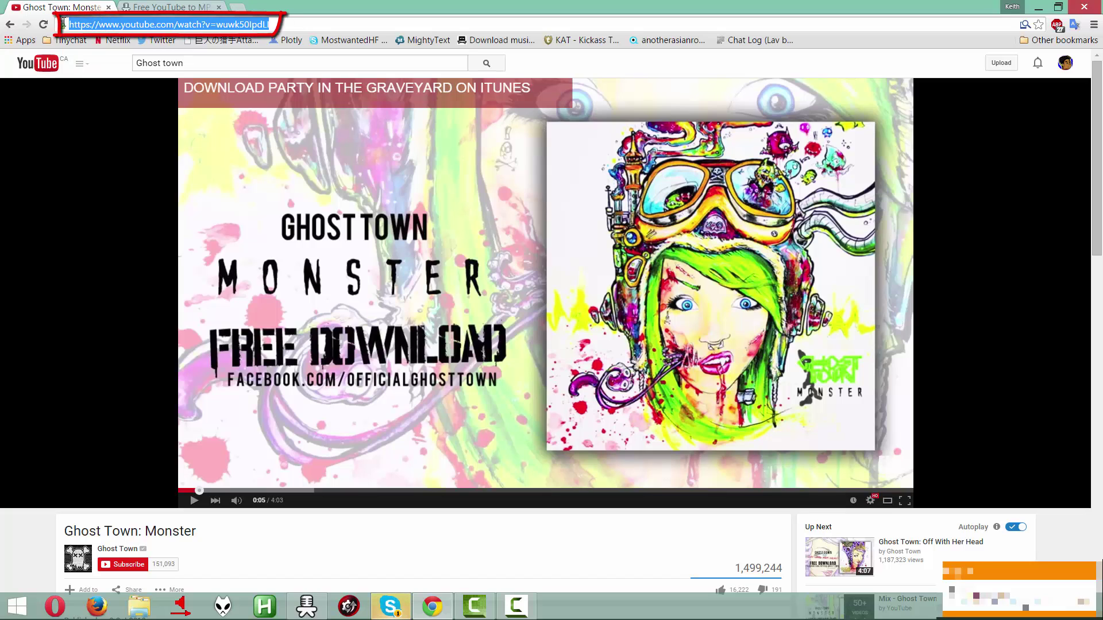
{"action": "key", "text": "ctrl+c"}
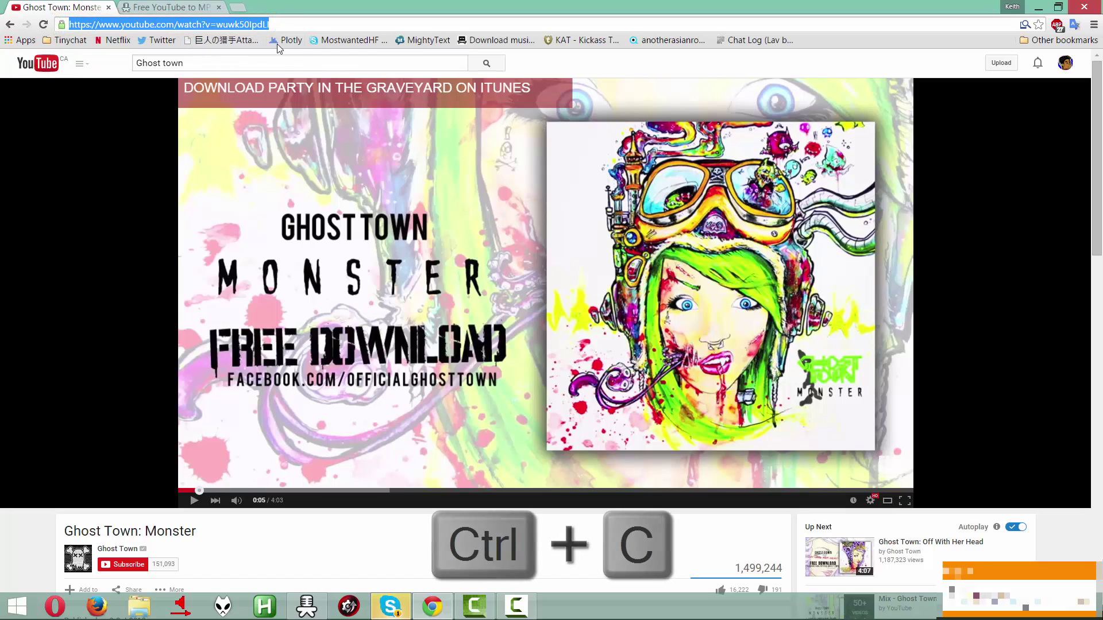
{"action": "left_click", "coordinate": [307, 606]}
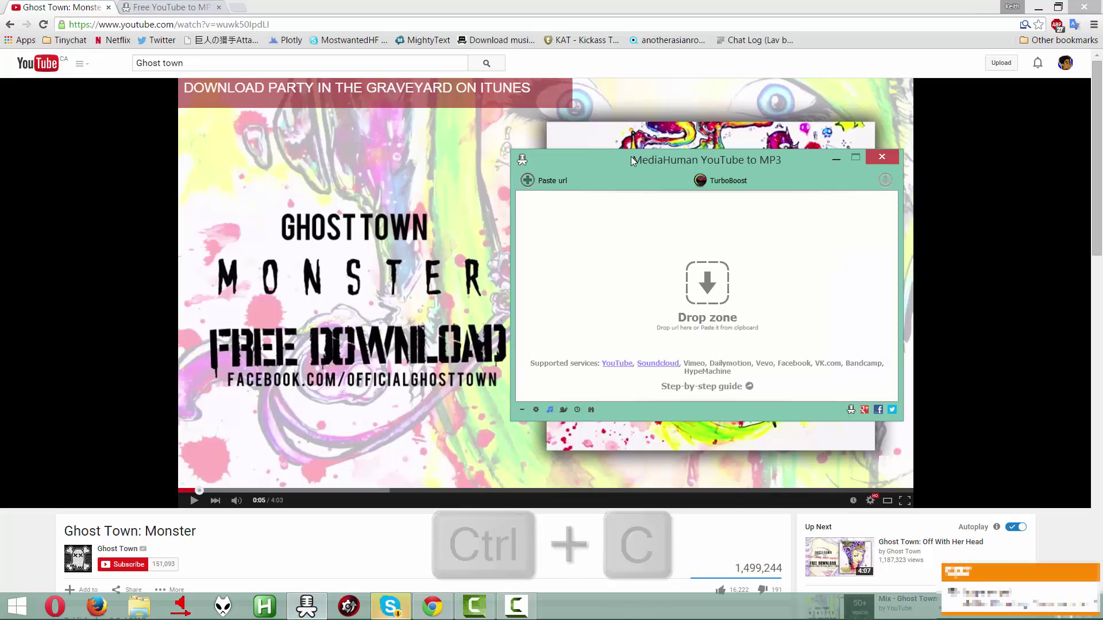
{"action": "left_click_drag", "start_coordinate": [633, 160], "coordinate": [474, 138]}
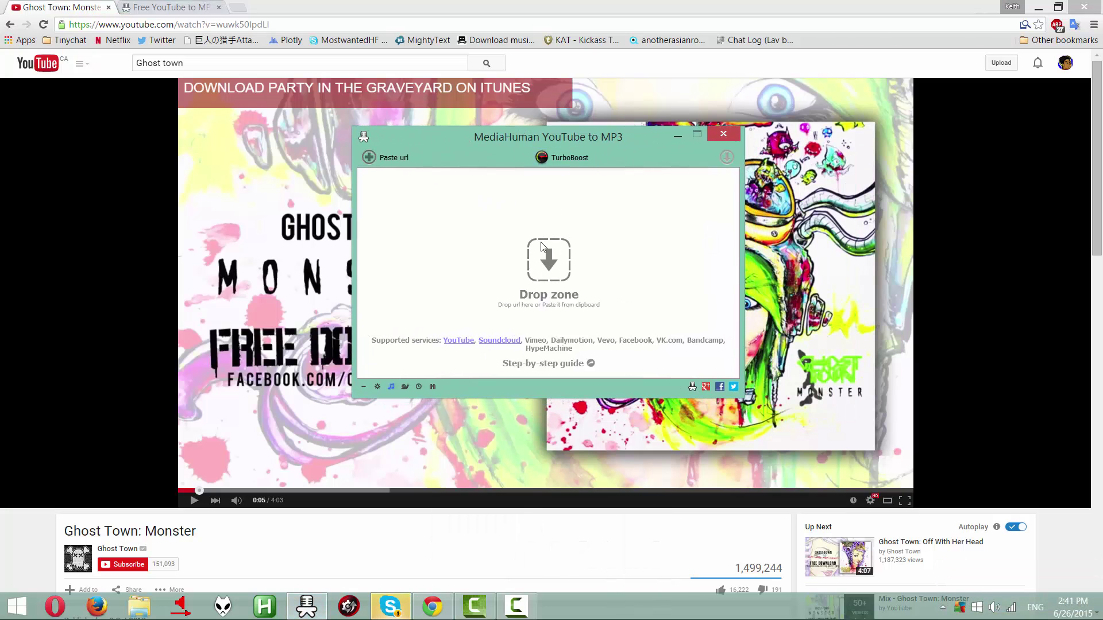
{"action": "key", "text": "ctrl+v"}
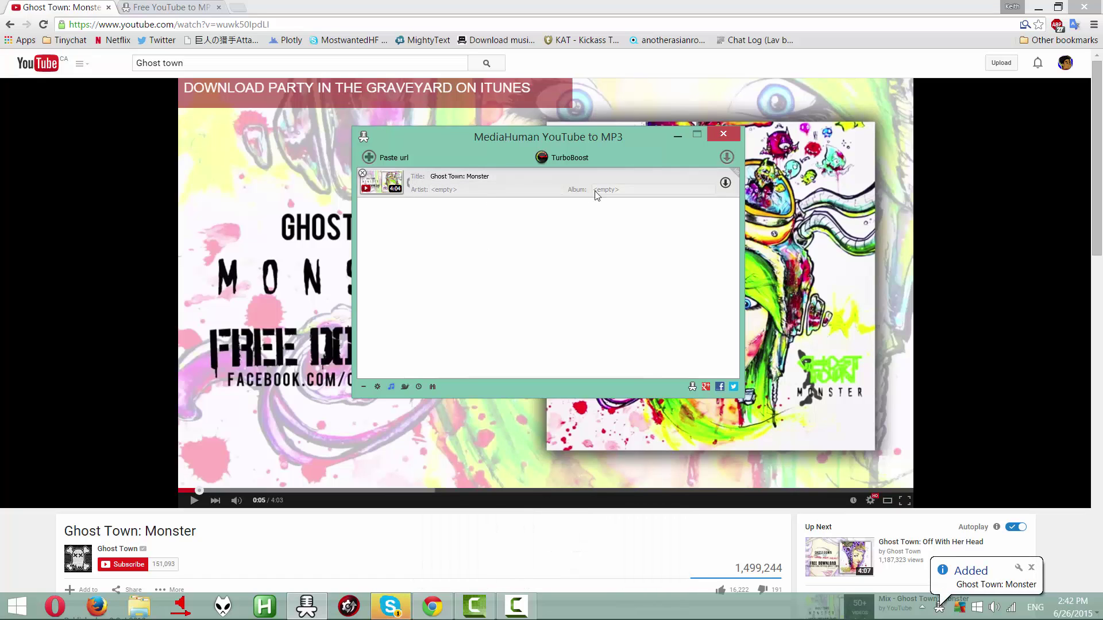
Tag the queued track with title 'Monster' and artist 'Ghost Town', then open the gear menu
{"action": "left_click", "coordinate": [506, 177]}
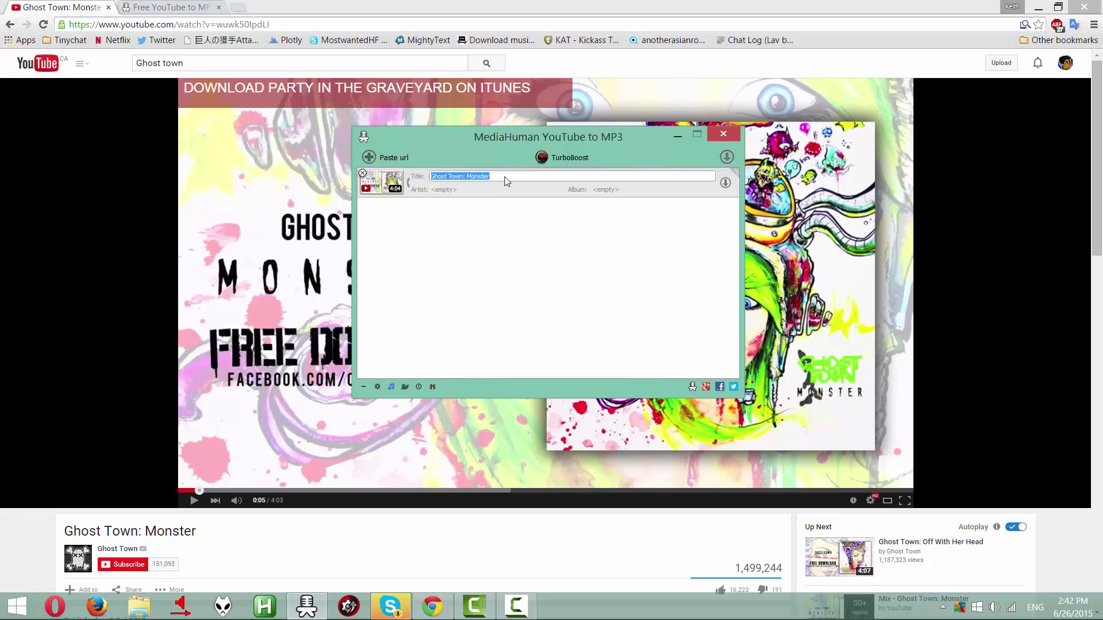
{"action": "type", "text": "M"}
{"action": "key", "text": "Tab"}
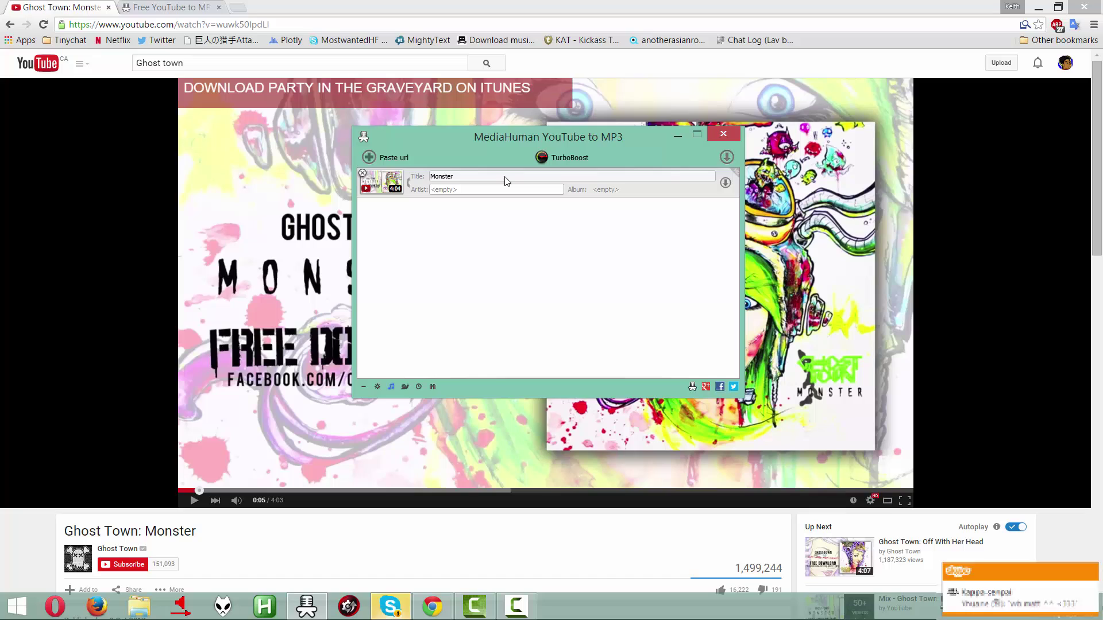
{"action": "type", "text": "Ghost Town"}
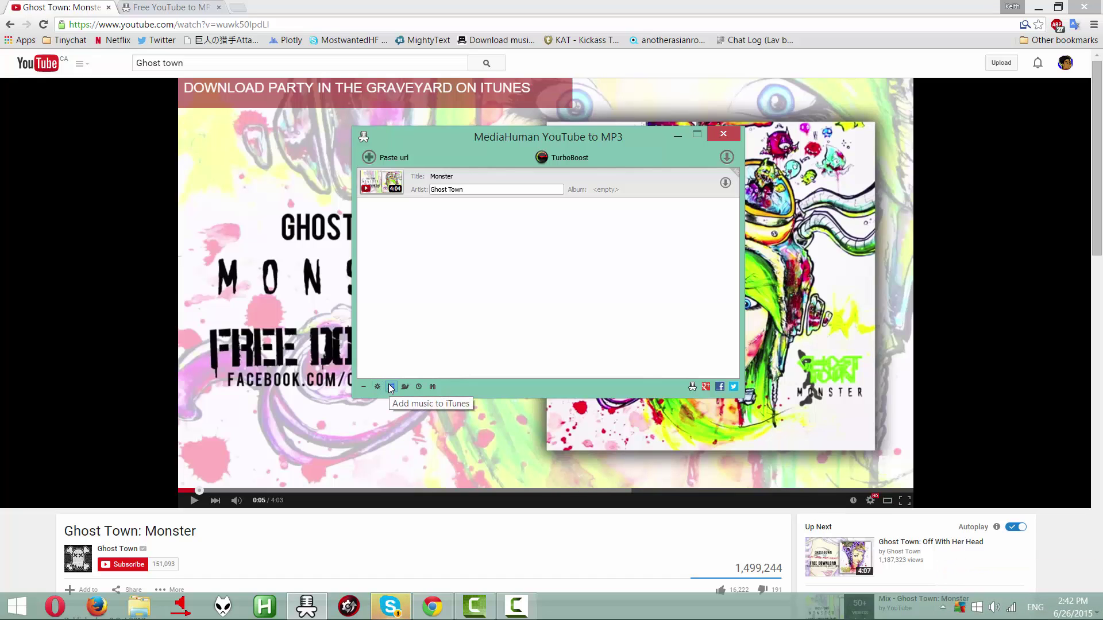
{"action": "left_click", "coordinate": [378, 387]}
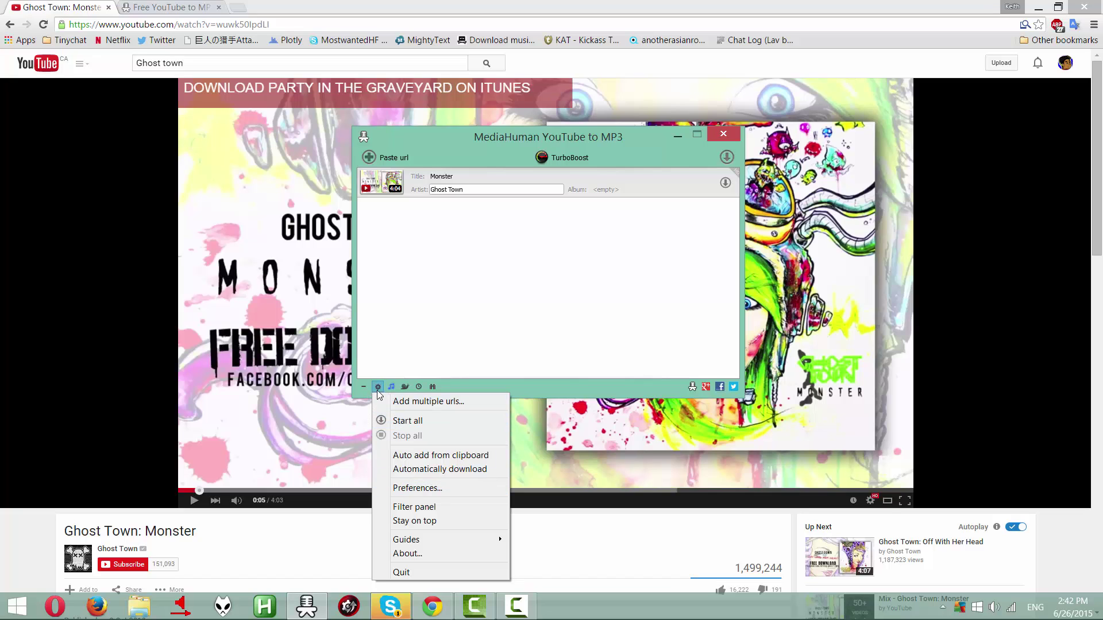
Open Preferences, browse the General, Download and Audio output tabs, then show the desktop
{"action": "left_click", "coordinate": [409, 487]}
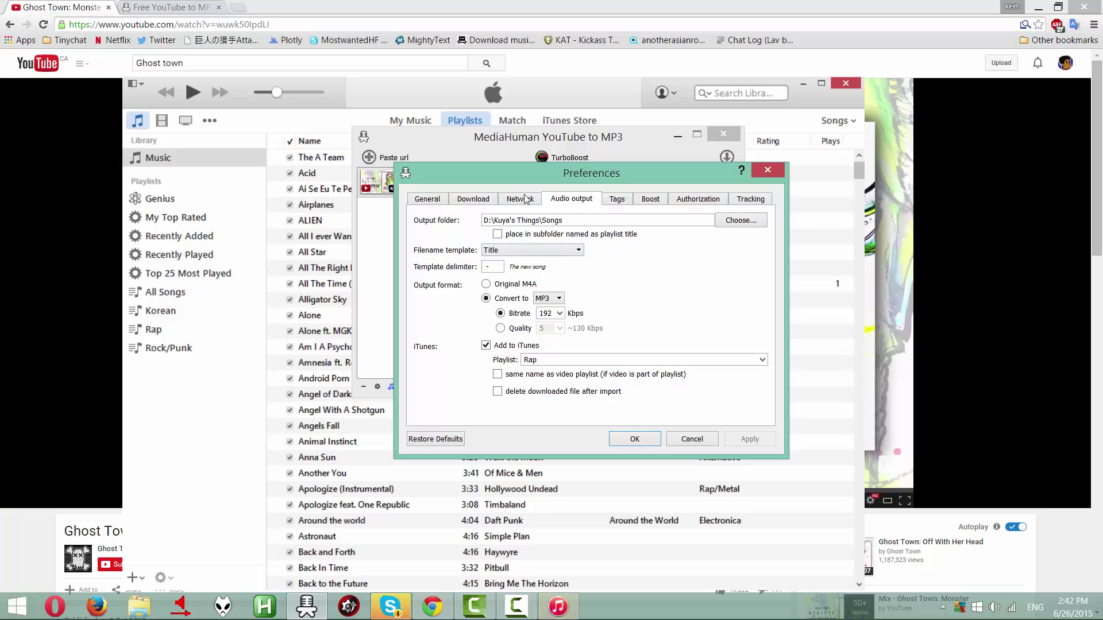
{"action": "left_click", "coordinate": [442, 200]}
{"action": "left_click", "coordinate": [466, 200]}
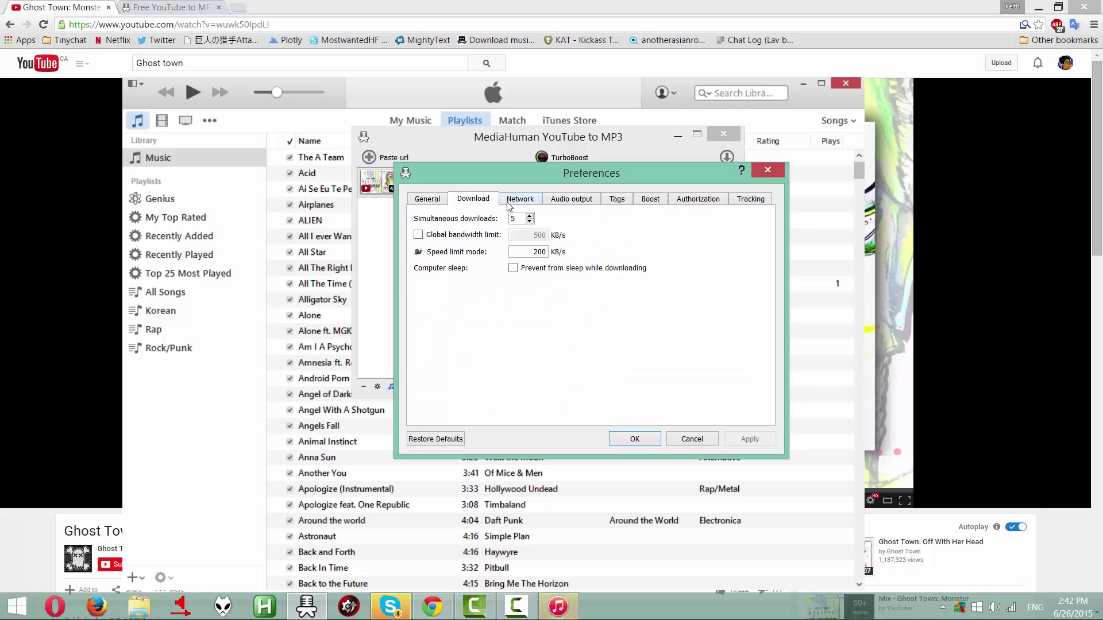
{"action": "left_click", "coordinate": [438, 202]}
{"action": "left_click", "coordinate": [550, 200]}
{"action": "left_click", "coordinate": [432, 201]}
{"action": "left_click", "coordinate": [567, 200]}
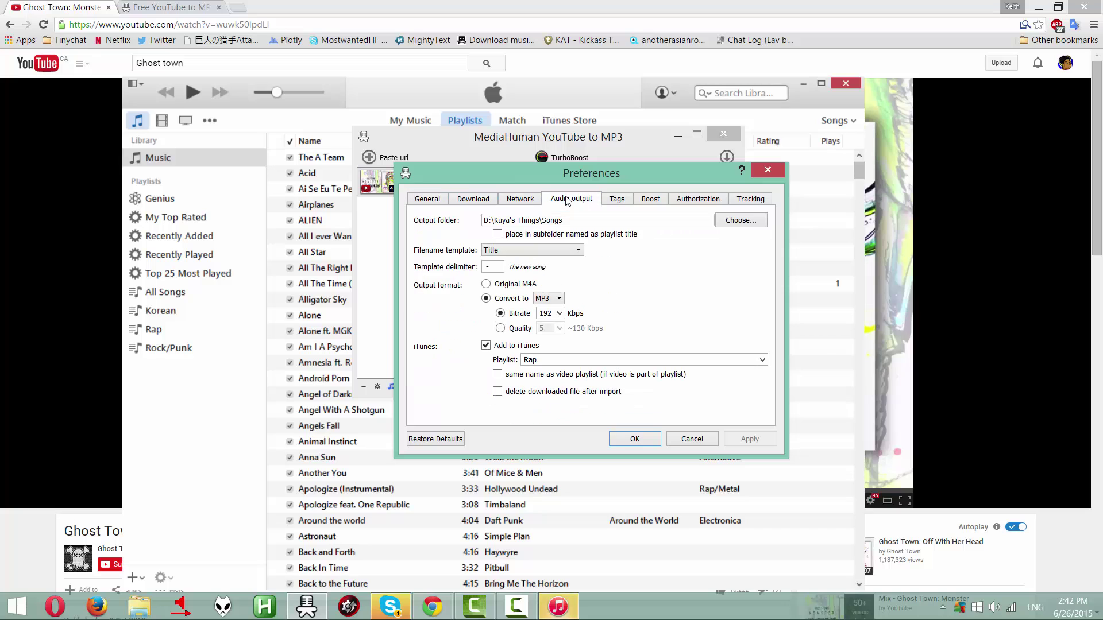
{"action": "left_click", "coordinate": [438, 201]}
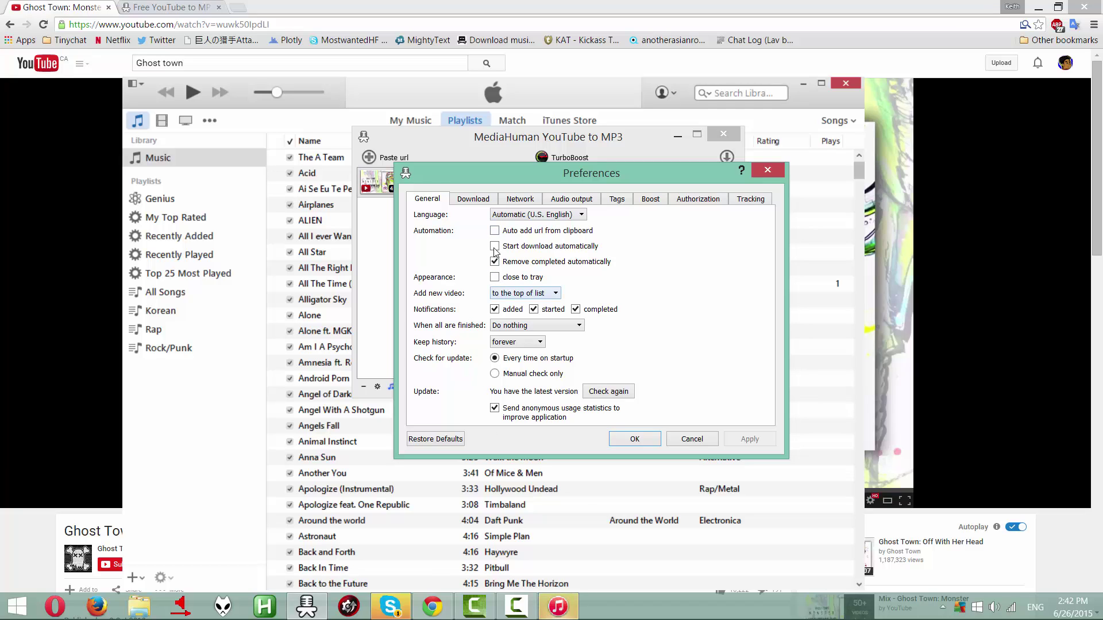
{"action": "left_click", "coordinate": [577, 202]}
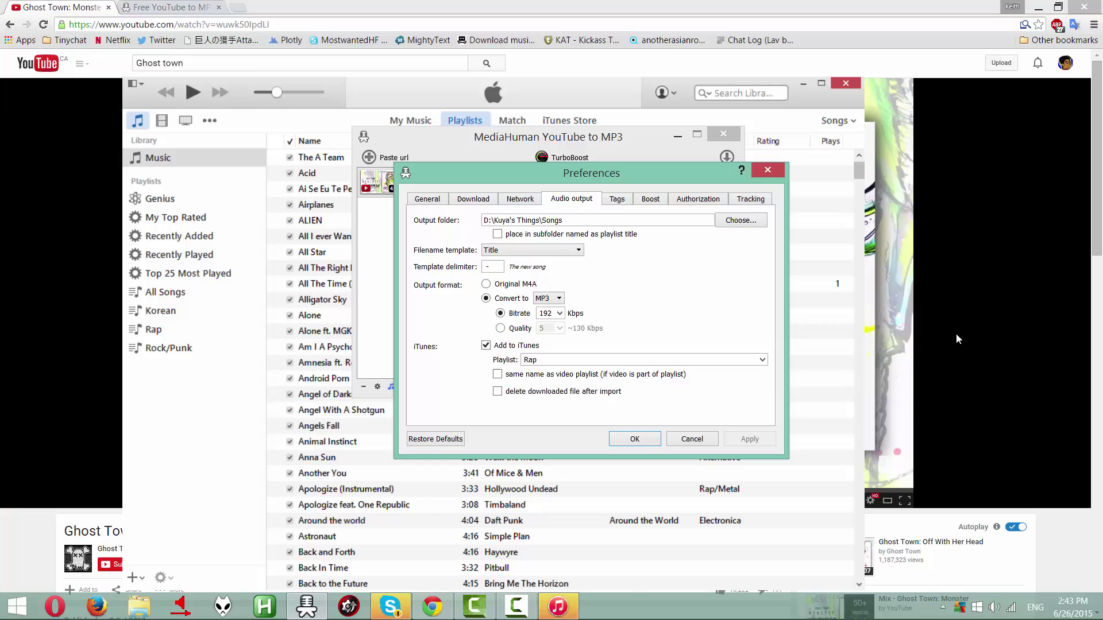
{"action": "key", "text": "super+d"}
Create a 'New folder' on the desktop and move it into the right-hand icon column
{"action": "right_click", "coordinate": [847, 286]}
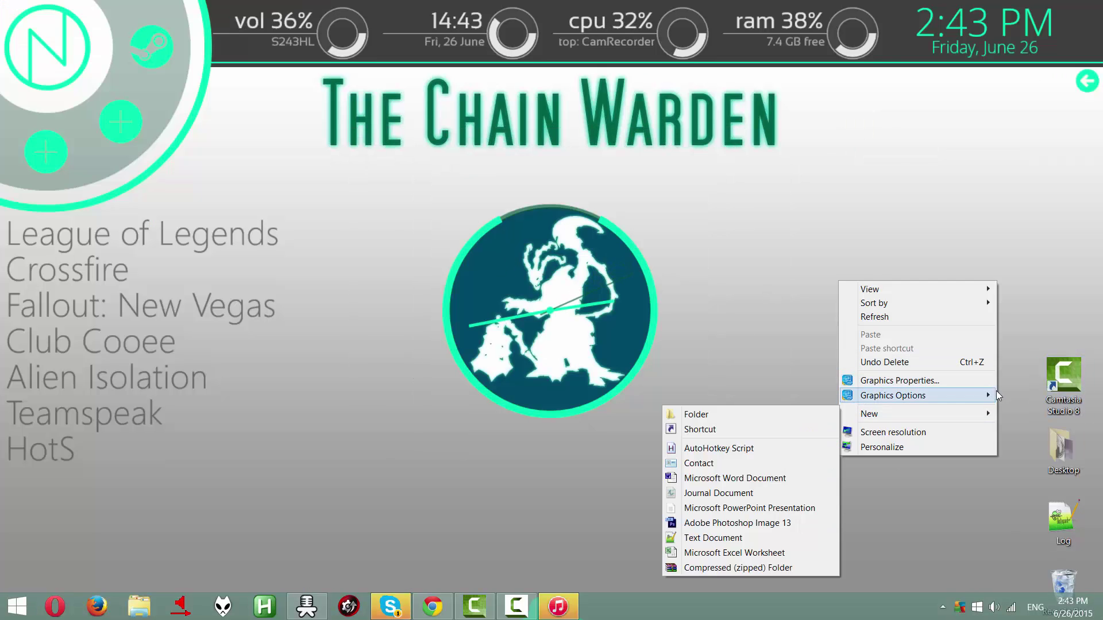
{"action": "left_click", "coordinate": [741, 415]}
{"action": "key", "text": "Return"}
{"action": "left_click_drag", "start_coordinate": [845, 305], "coordinate": [1055, 306]}
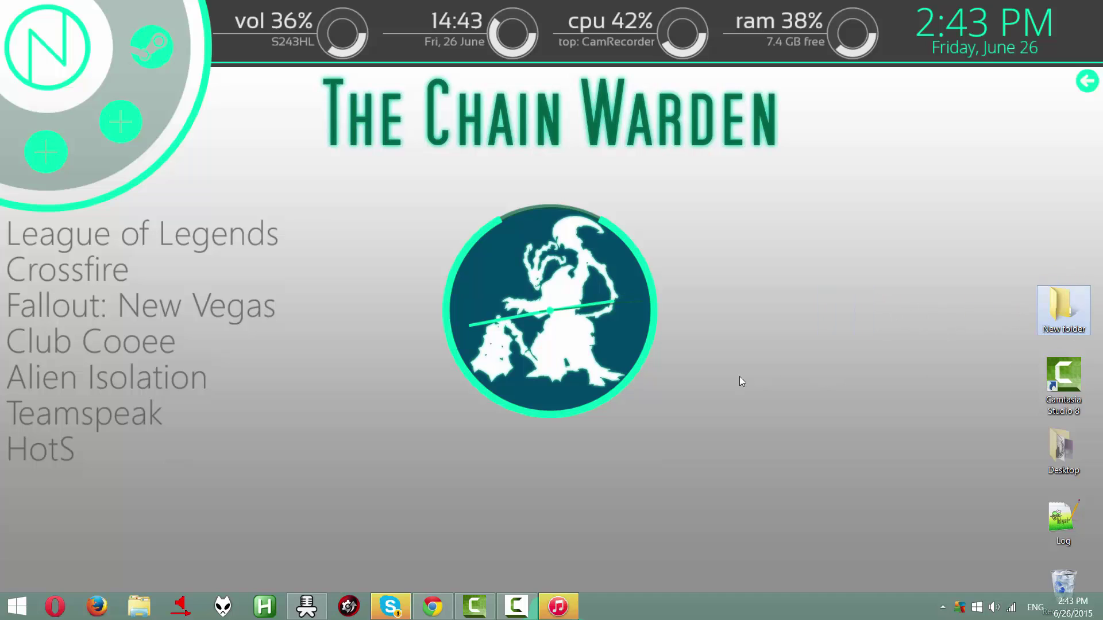
Browse the output folder chooser to Desktop, then cancel, keeping D:\Kuya's Things\Songs
{"action": "key", "text": "alt+Tab"}
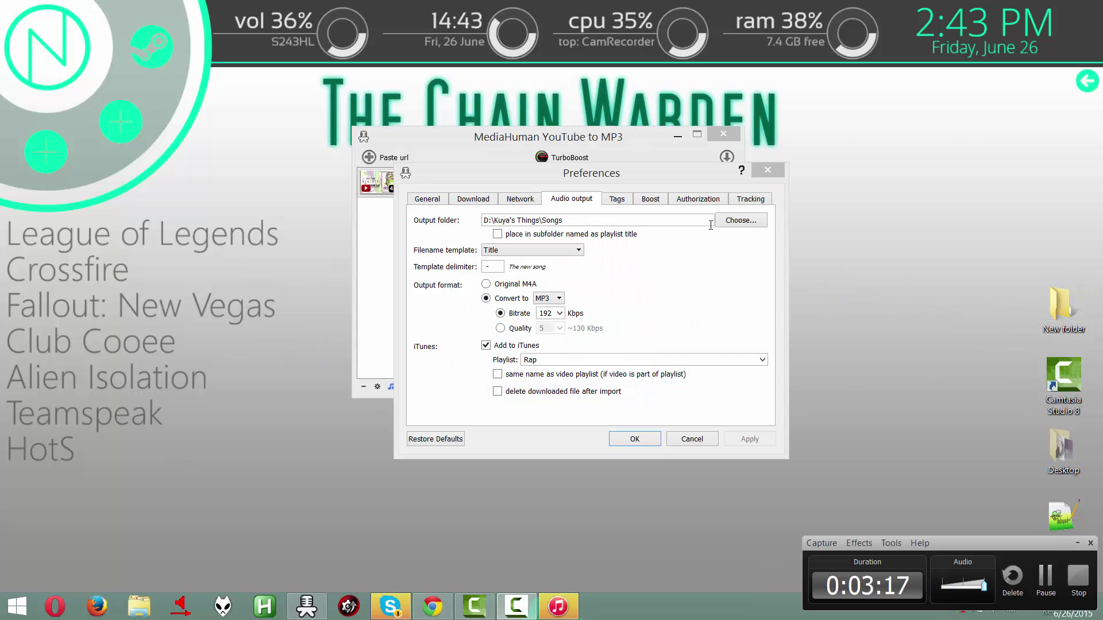
{"action": "left_click", "coordinate": [740, 220]}
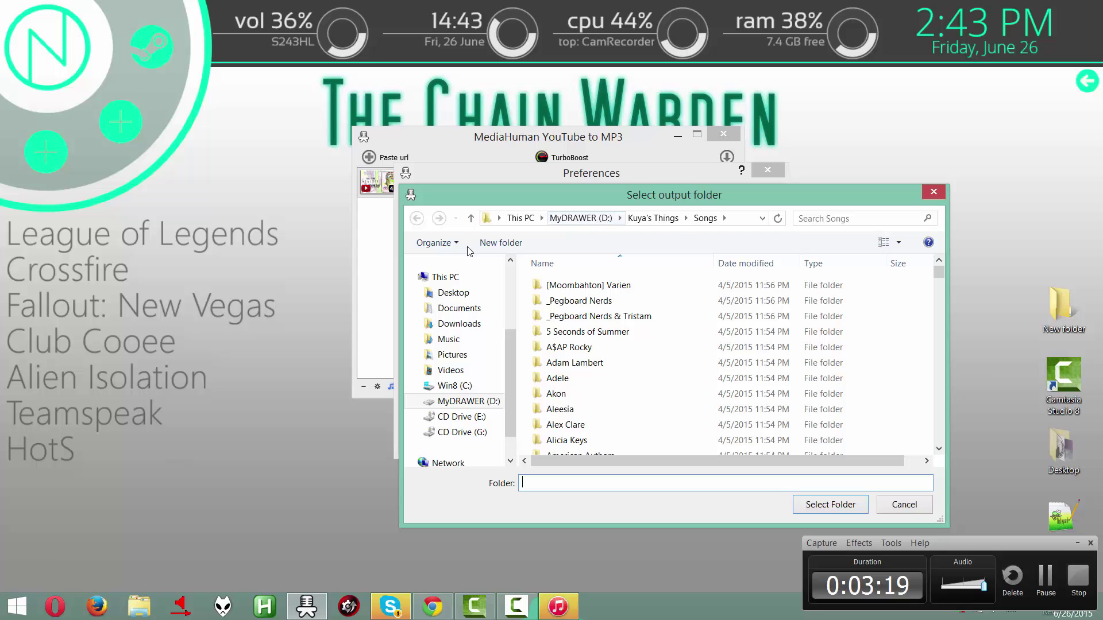
{"action": "scroll", "coordinate": [507, 345], "scroll_direction": "up", "scroll_amount": 3}
{"action": "left_click", "coordinate": [477, 285]}
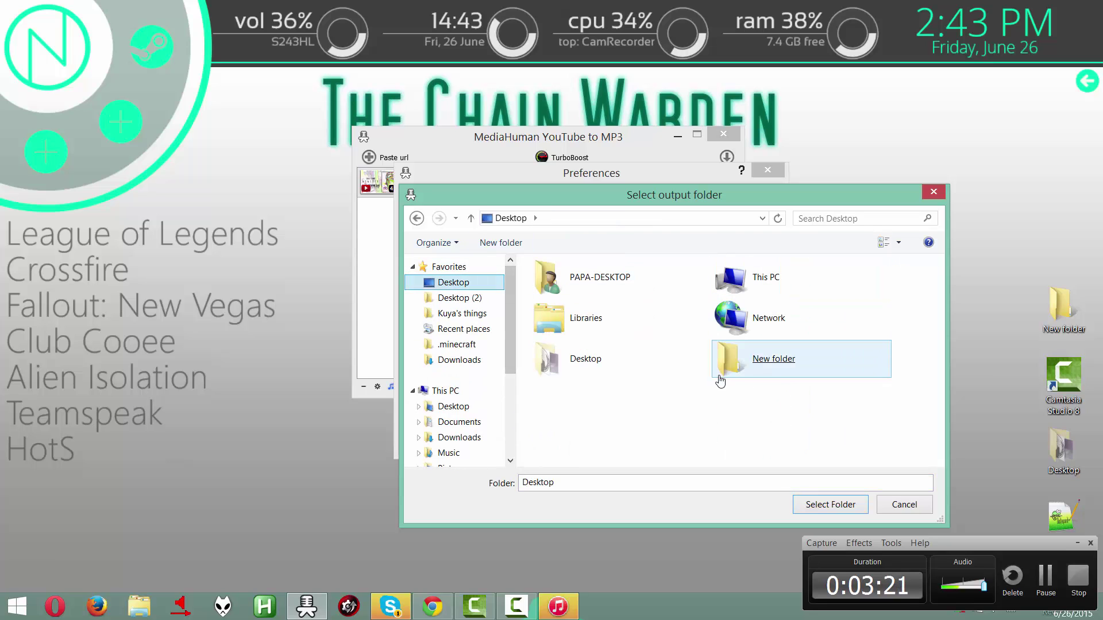
{"action": "left_click", "coordinate": [942, 191]}
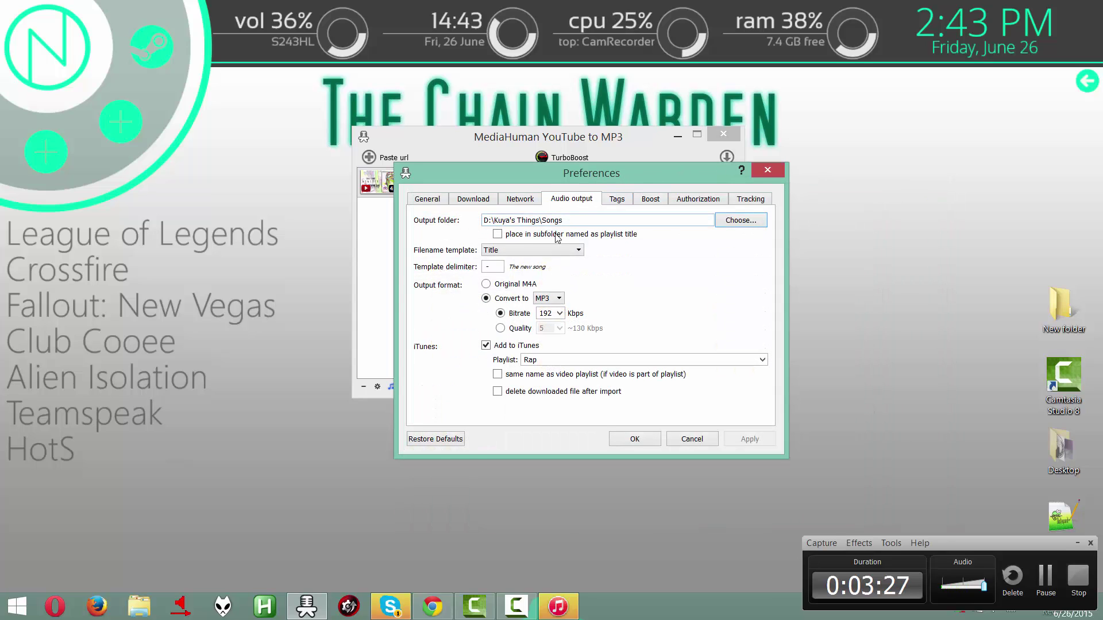
Review the Filename template options keeping Title, and the iTunes playlist list keeping Rap
{"action": "left_click", "coordinate": [515, 252]}
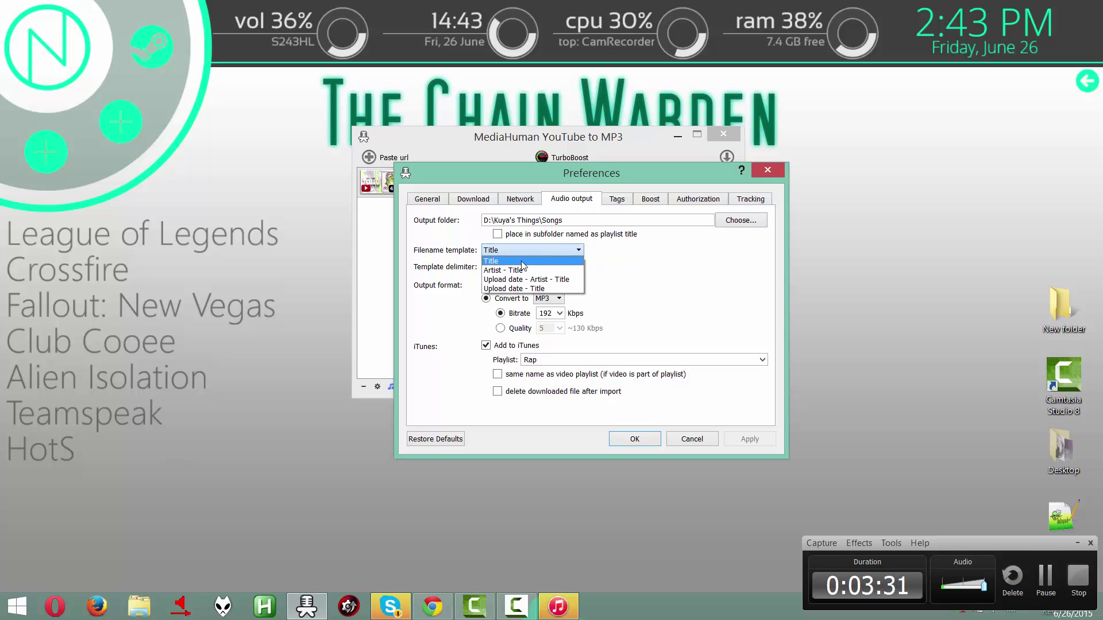
{"action": "left_click", "coordinate": [562, 254]}
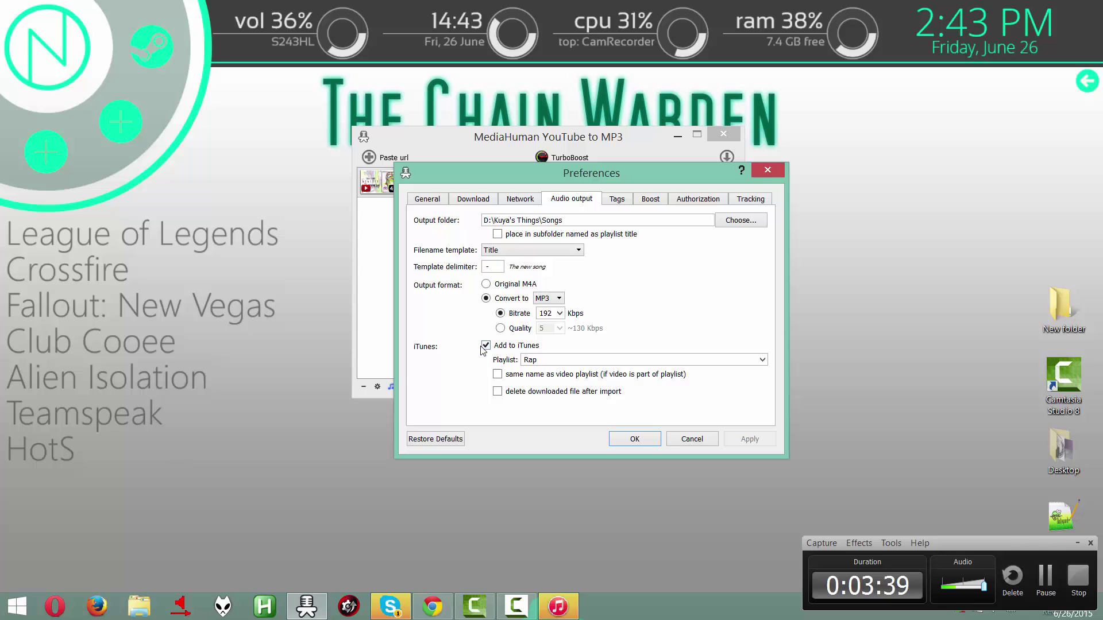
{"action": "left_click", "coordinate": [762, 360]}
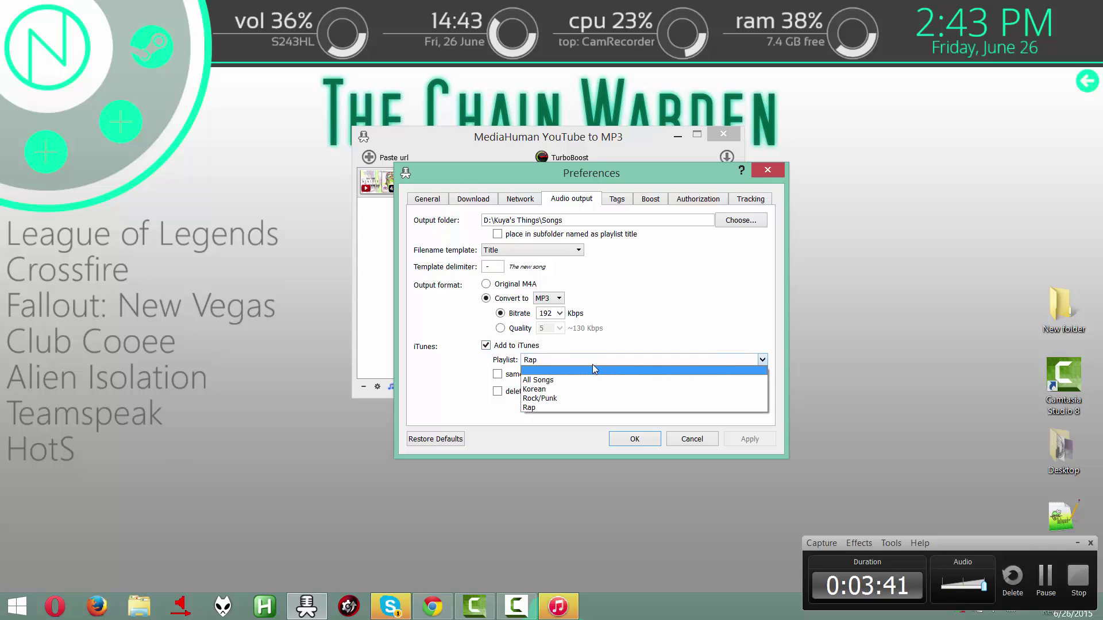
{"action": "left_click", "coordinate": [592, 364]}
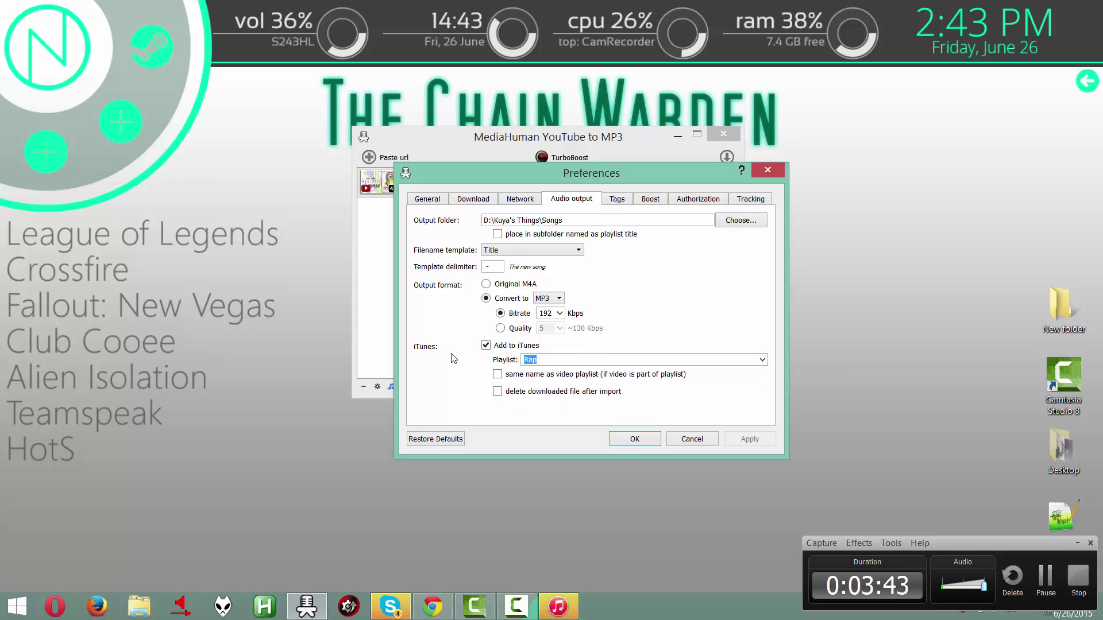
Blank the iTunes playlist field by typing and erasing text, then list the available playlists
{"action": "left_click", "coordinate": [761, 362]}
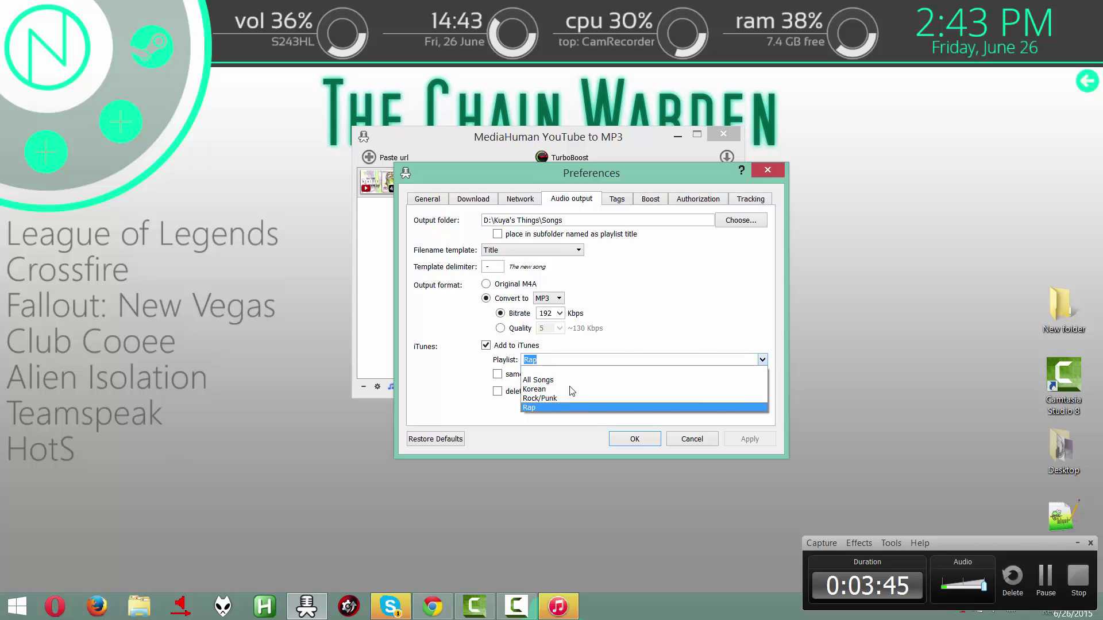
{"action": "left_click", "coordinate": [548, 360]}
{"action": "type", "text": "Look"}
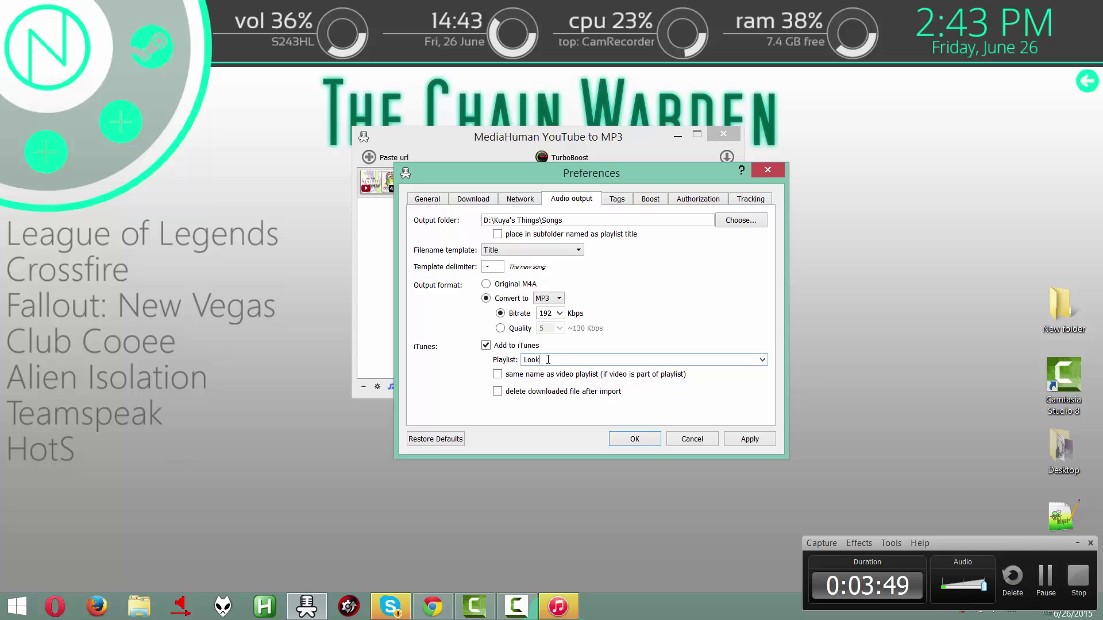
{"action": "type", "text": "s"}
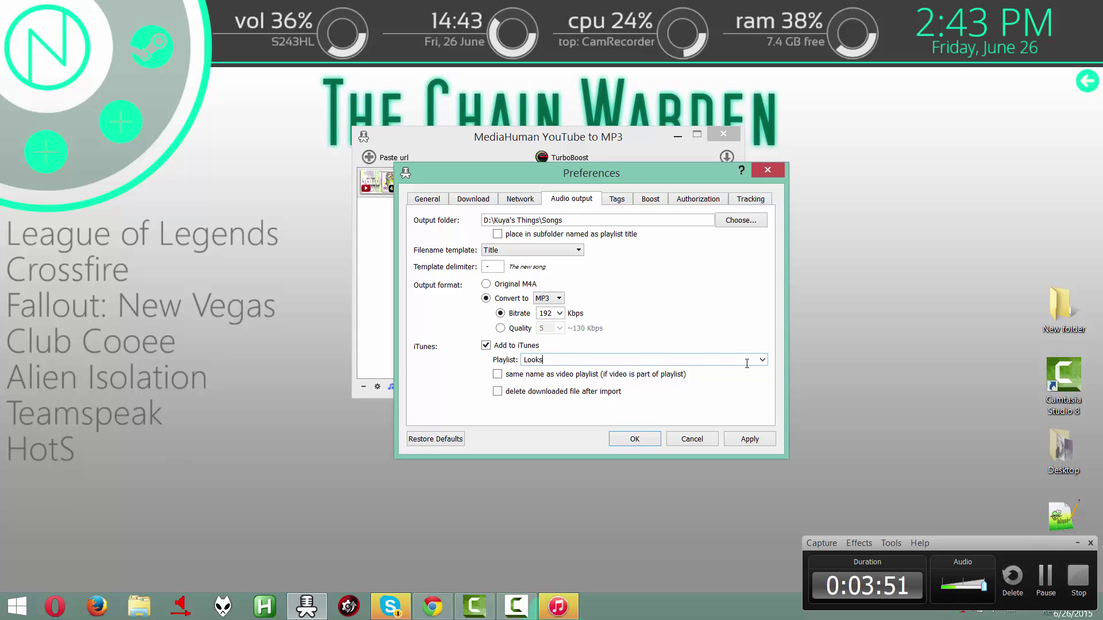
{"action": "key", "text": "BackSpace"}
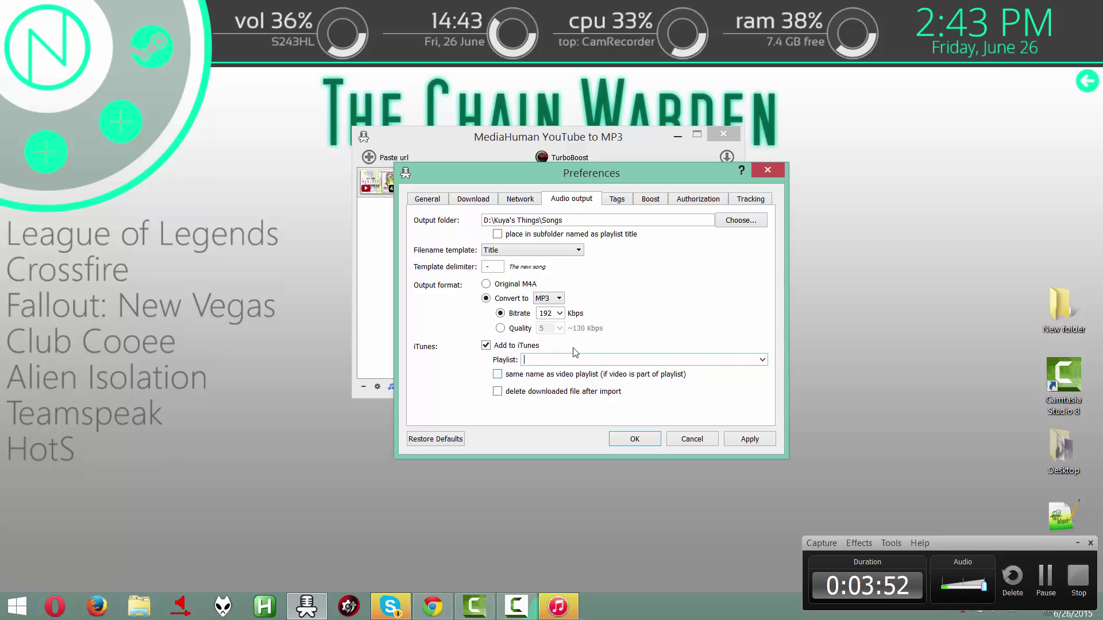
{"action": "left_click", "coordinate": [763, 360]}
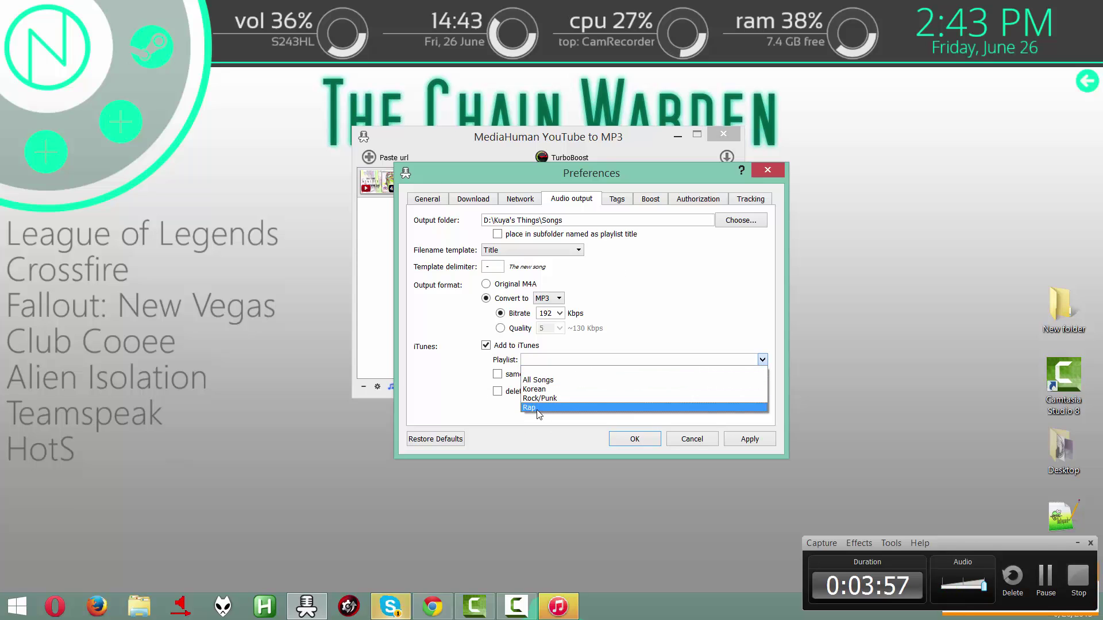
Pick Rock/Punk as the iTunes playlist, enable deleting files after import, and apply the settings
{"action": "left_click", "coordinate": [551, 399]}
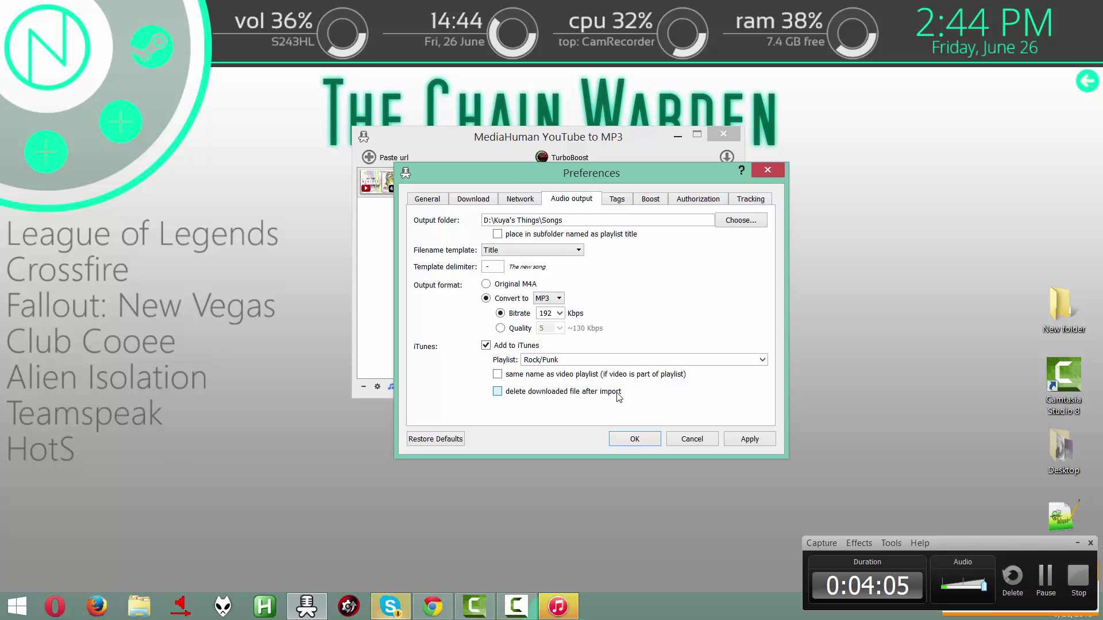
{"action": "left_click", "coordinate": [538, 390]}
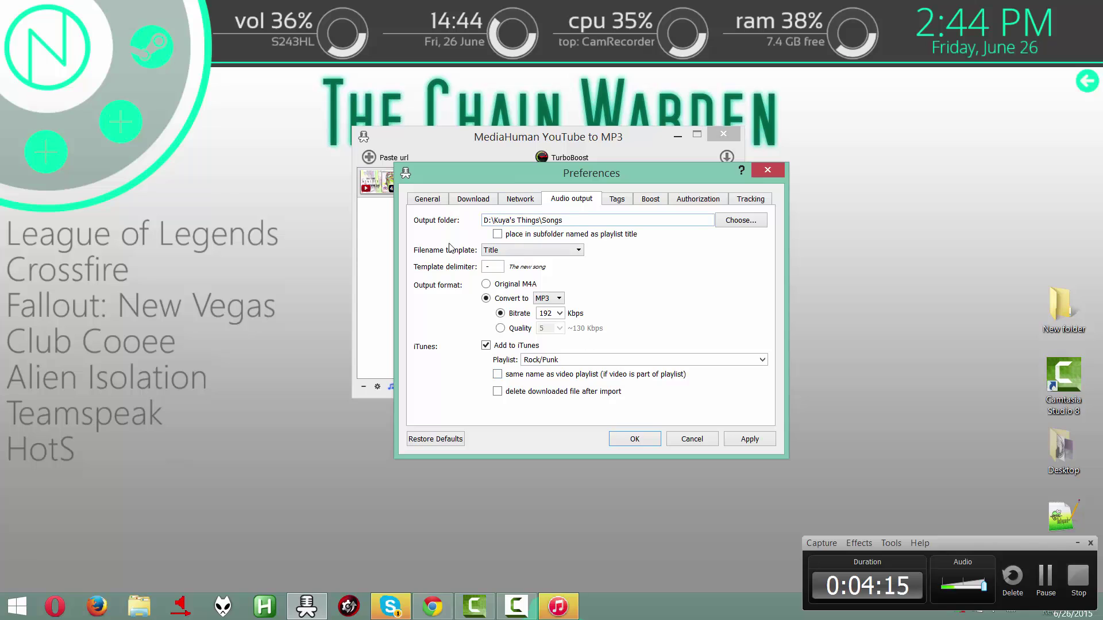
{"action": "left_click", "coordinate": [478, 198]}
{"action": "left_click", "coordinate": [577, 200]}
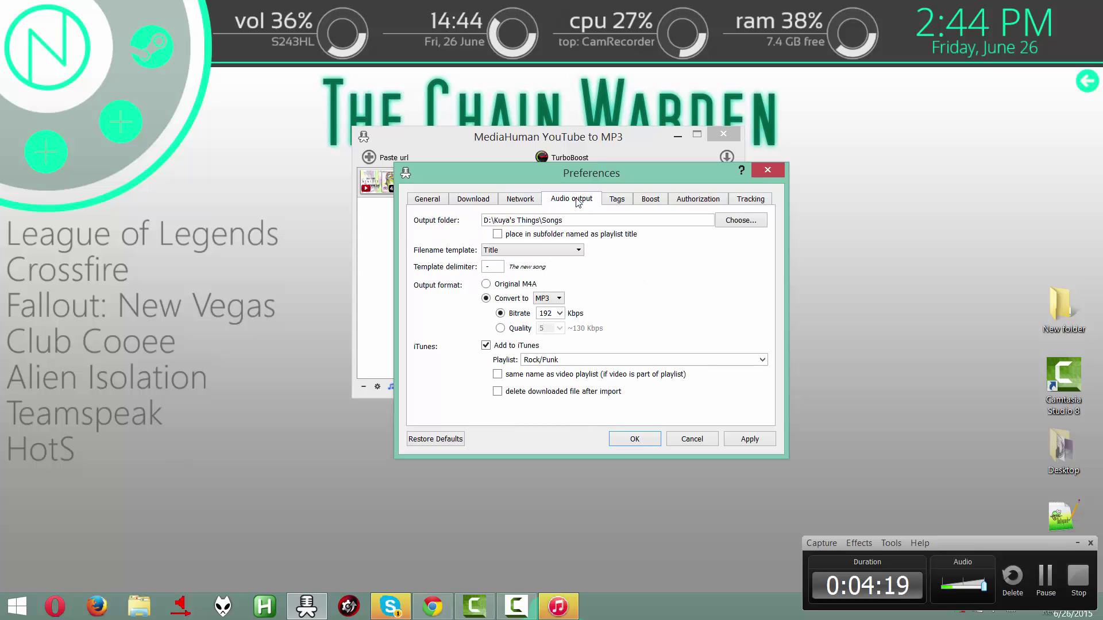
{"action": "left_click", "coordinate": [753, 439]}
Close Preferences with OK, reposition the window and start downloading 'Ghost Town - Monster'
{"action": "left_click", "coordinate": [632, 439]}
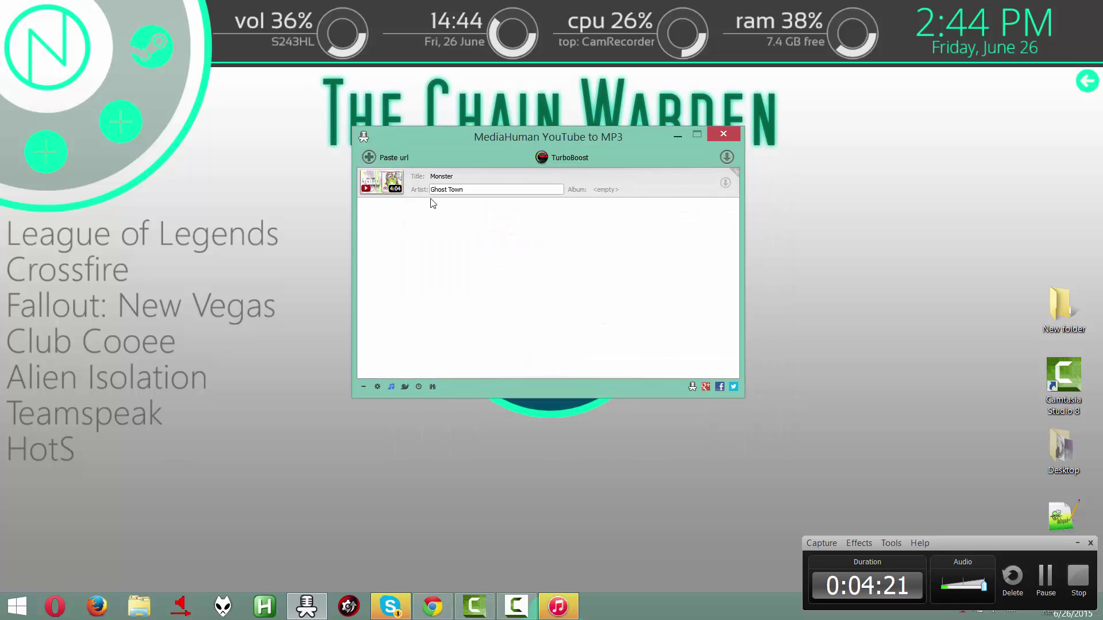
{"action": "left_click_drag", "start_coordinate": [496, 142], "coordinate": [517, 176]}
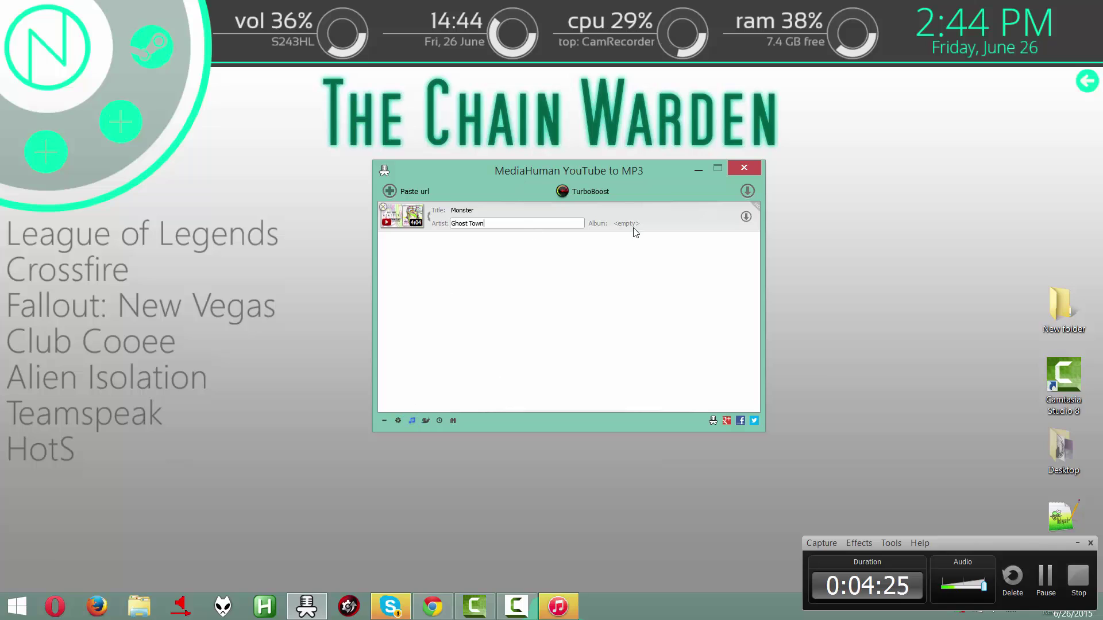
{"action": "left_click", "coordinate": [746, 216]}
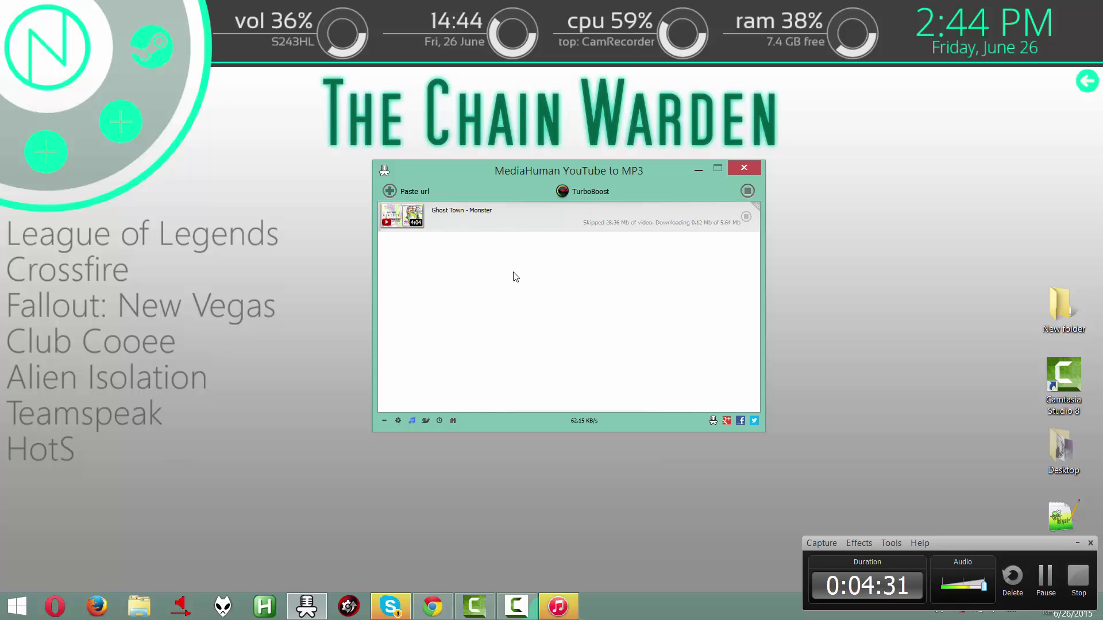
Bring up iTunes, move its window up and view the whole music library
{"action": "left_click", "coordinate": [558, 606]}
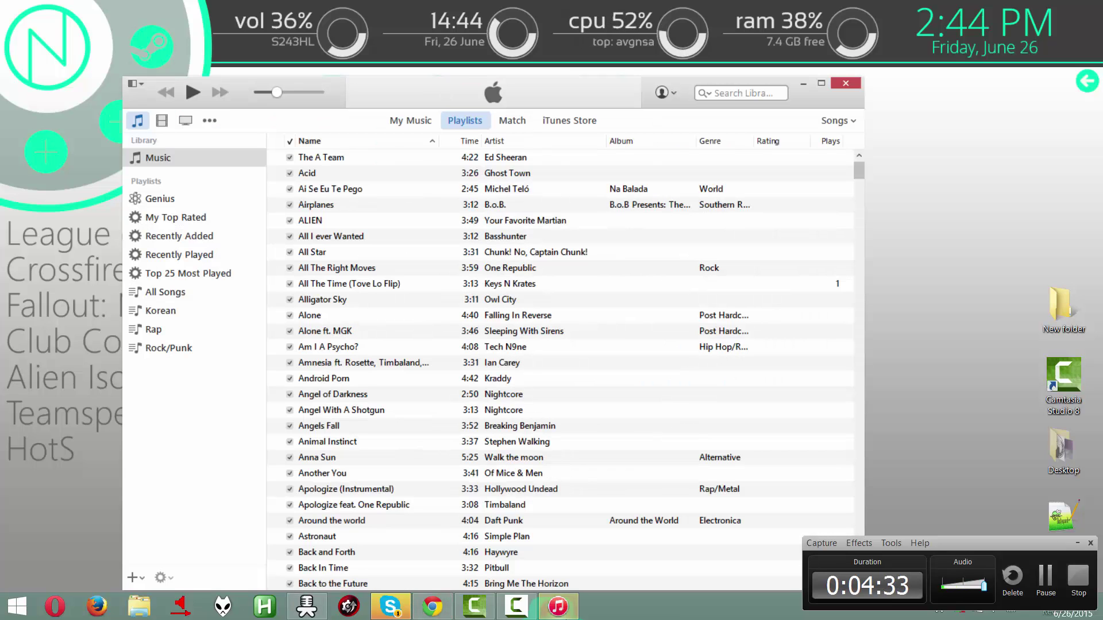
{"action": "left_click_drag", "start_coordinate": [616, 91], "coordinate": [620, 49]}
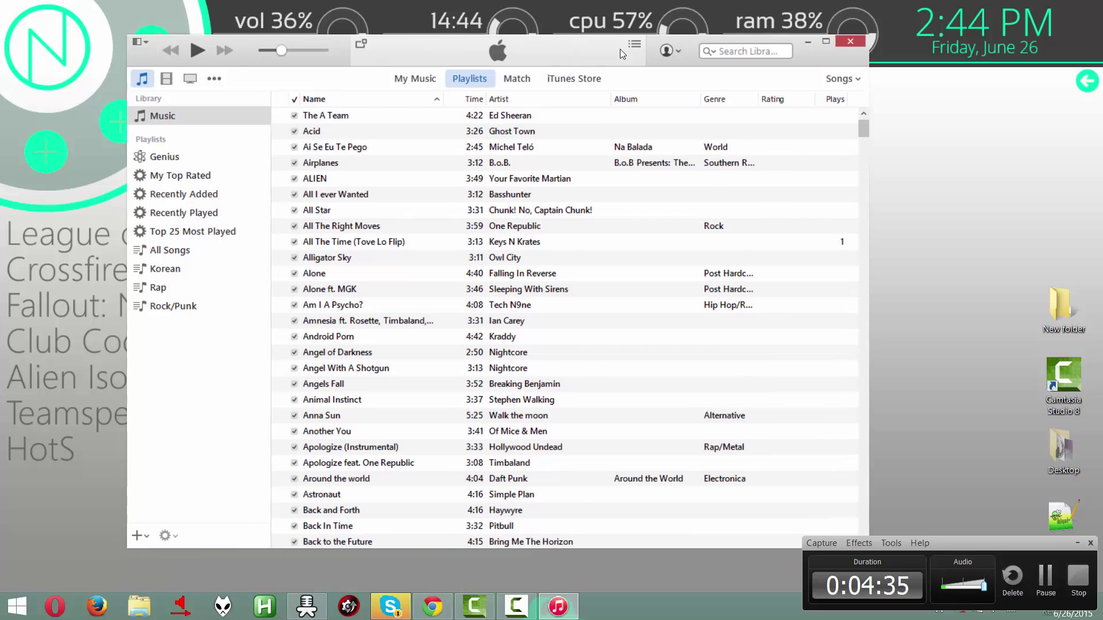
{"action": "left_click", "coordinate": [411, 78]}
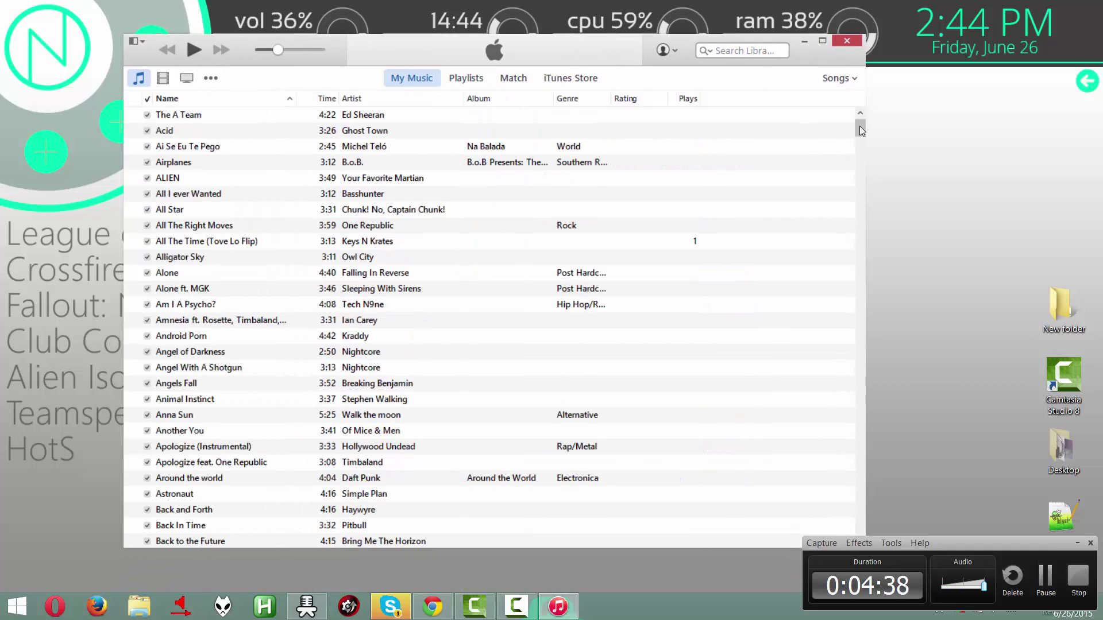
{"action": "left_click_drag", "start_coordinate": [857, 132], "coordinate": [791, 88]}
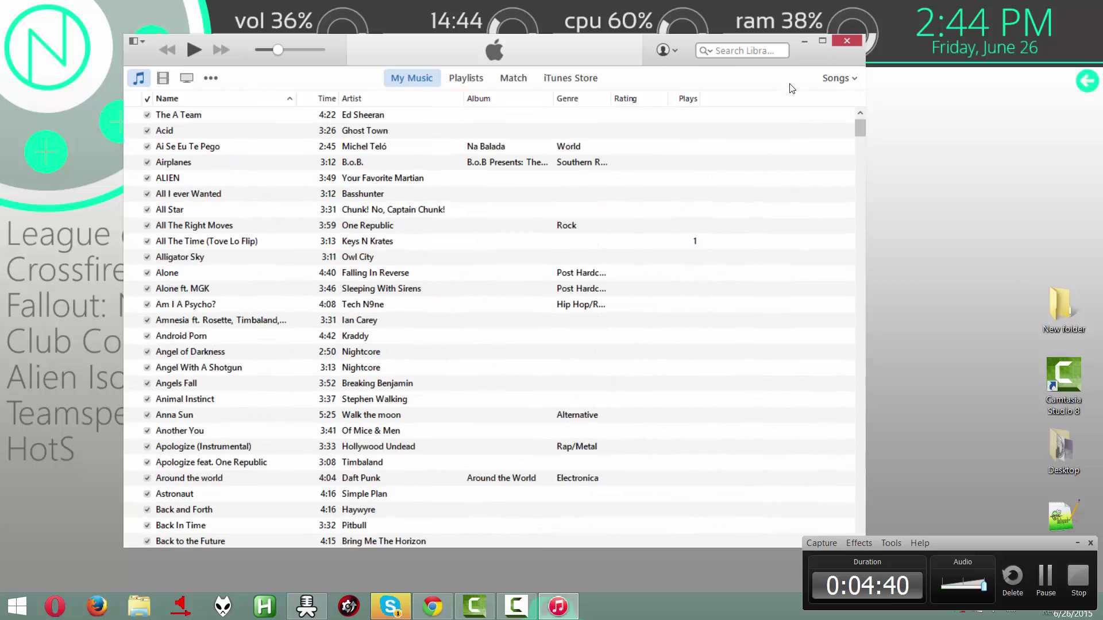
Open the Rock/Punk playlist's 164 songs in the Playlists view, then minimize iTunes
{"action": "left_click", "coordinate": [454, 81]}
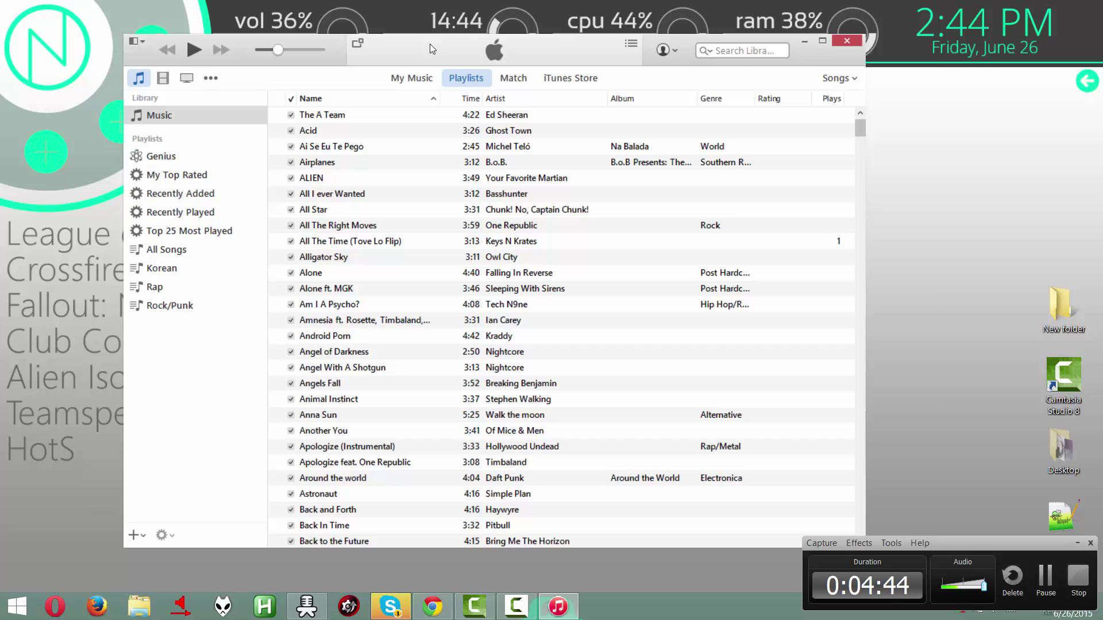
{"action": "left_click_drag", "start_coordinate": [432, 49], "coordinate": [504, 61]}
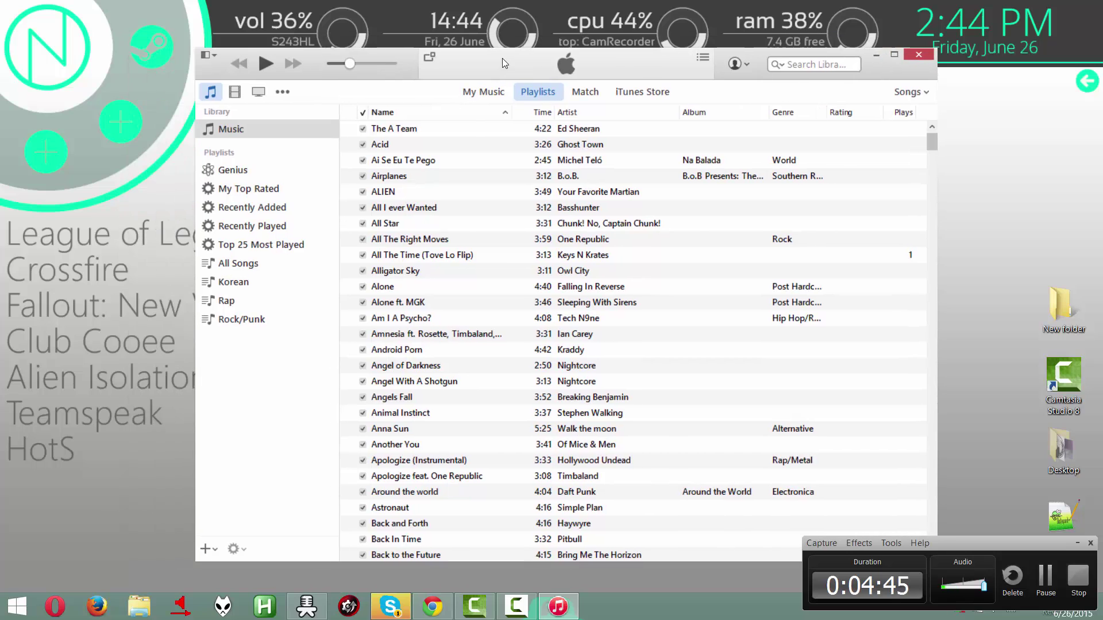
{"action": "left_click", "coordinate": [242, 319]}
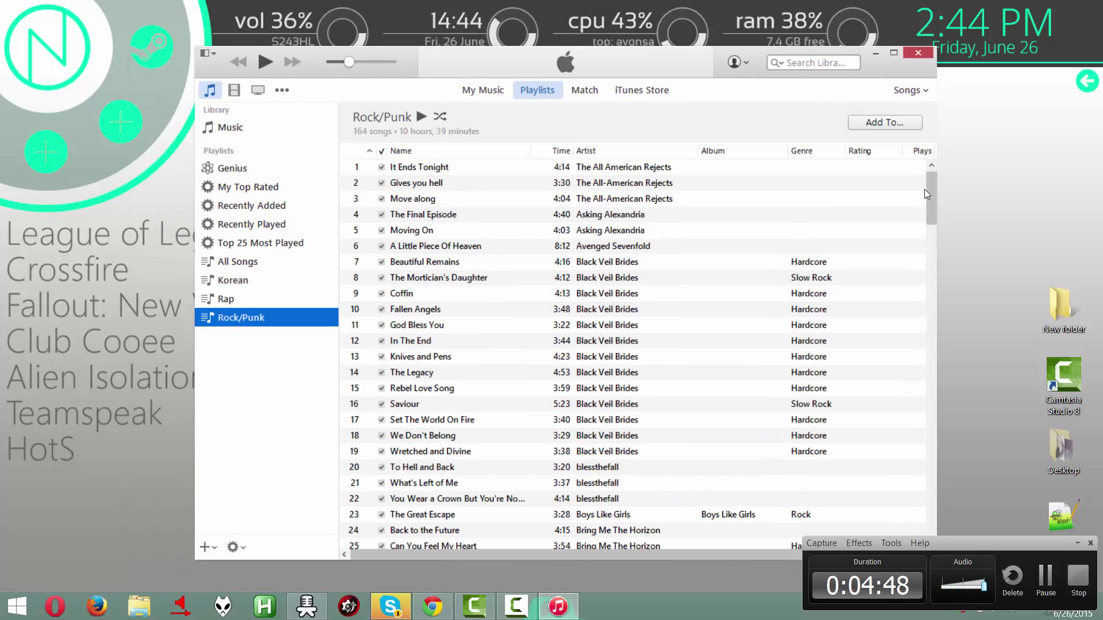
{"action": "left_click_drag", "start_coordinate": [937, 195], "coordinate": [888, 195]}
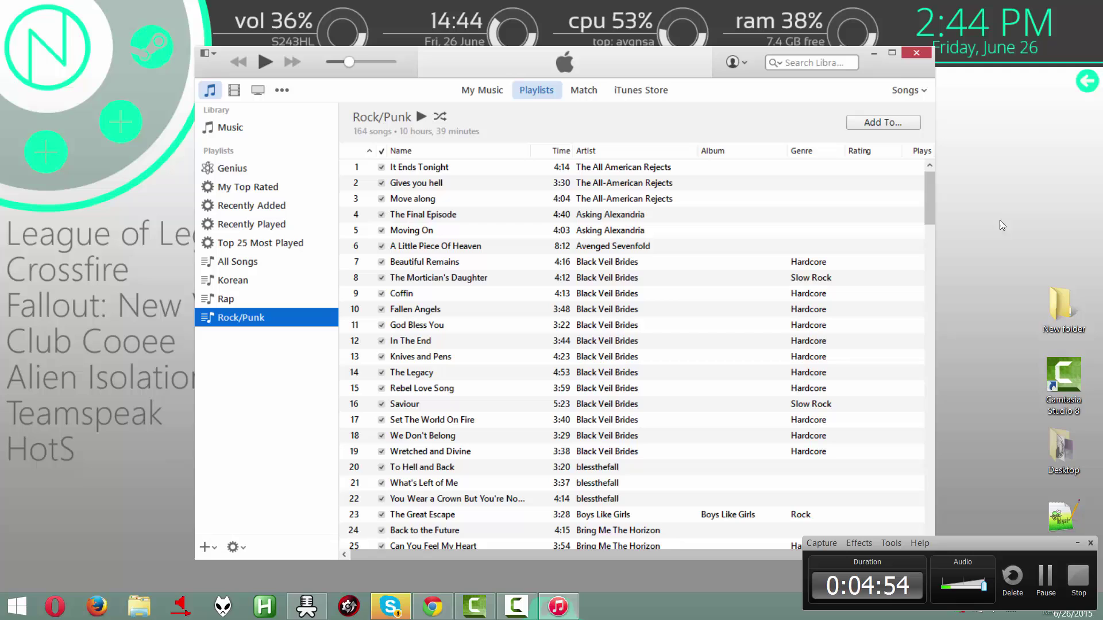
{"action": "left_click", "coordinate": [874, 54]}
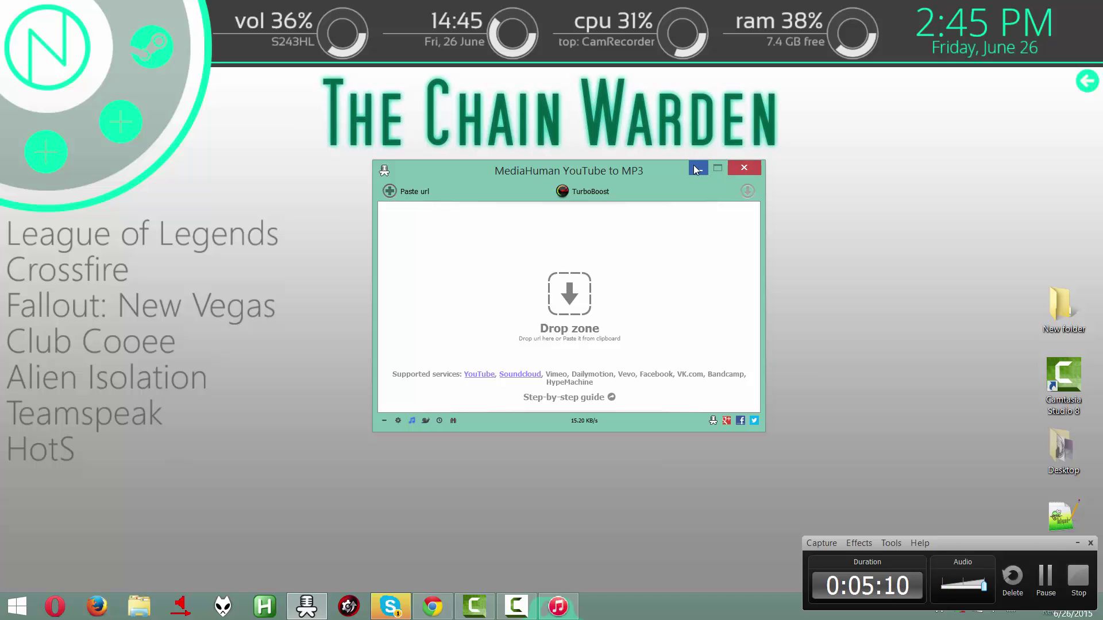
Close MediaHuman and check in iTunes that the Rock/Punk playlist now lists 165 songs
{"action": "left_click", "coordinate": [742, 172]}
{"action": "left_click", "coordinate": [558, 607]}
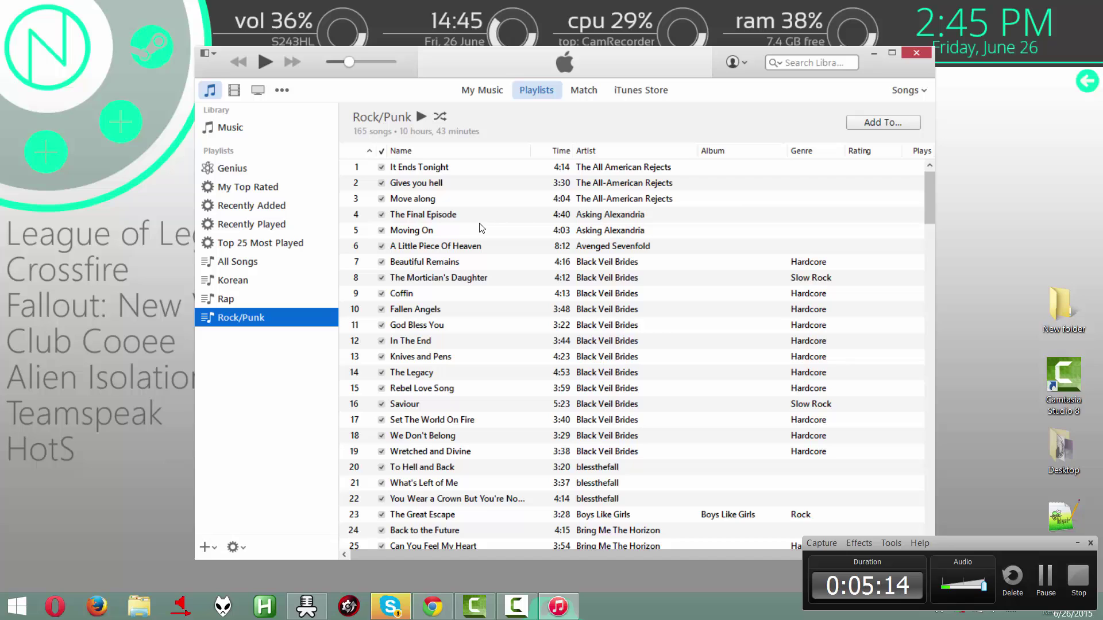
{"action": "left_click_drag", "start_coordinate": [929, 209], "coordinate": [923, 271]}
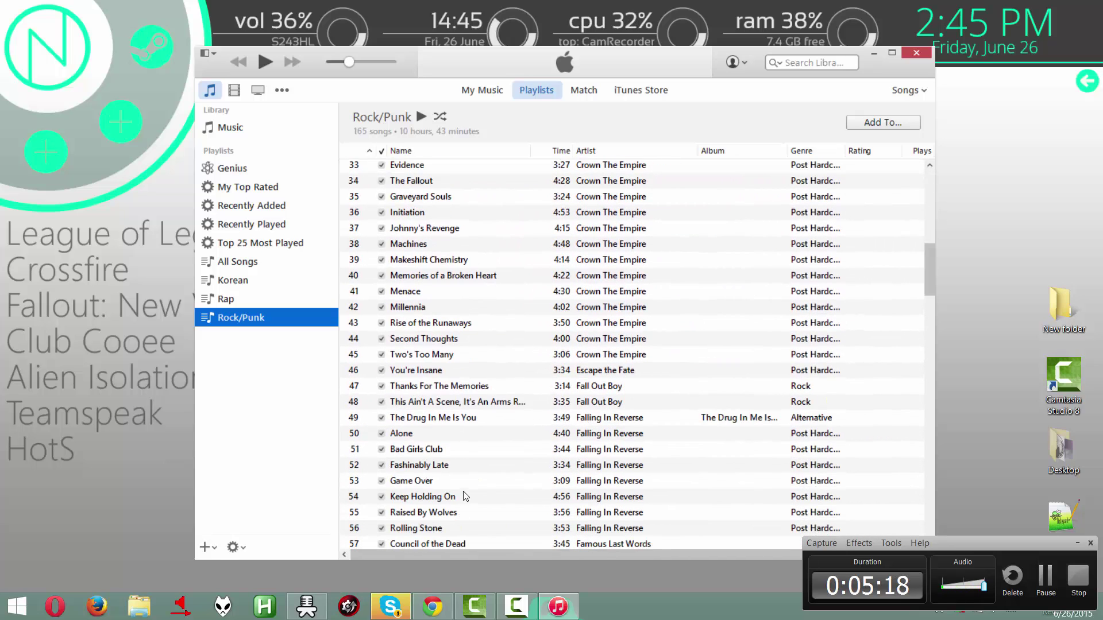
{"action": "left_click_drag", "start_coordinate": [929, 280], "coordinate": [891, 298]}
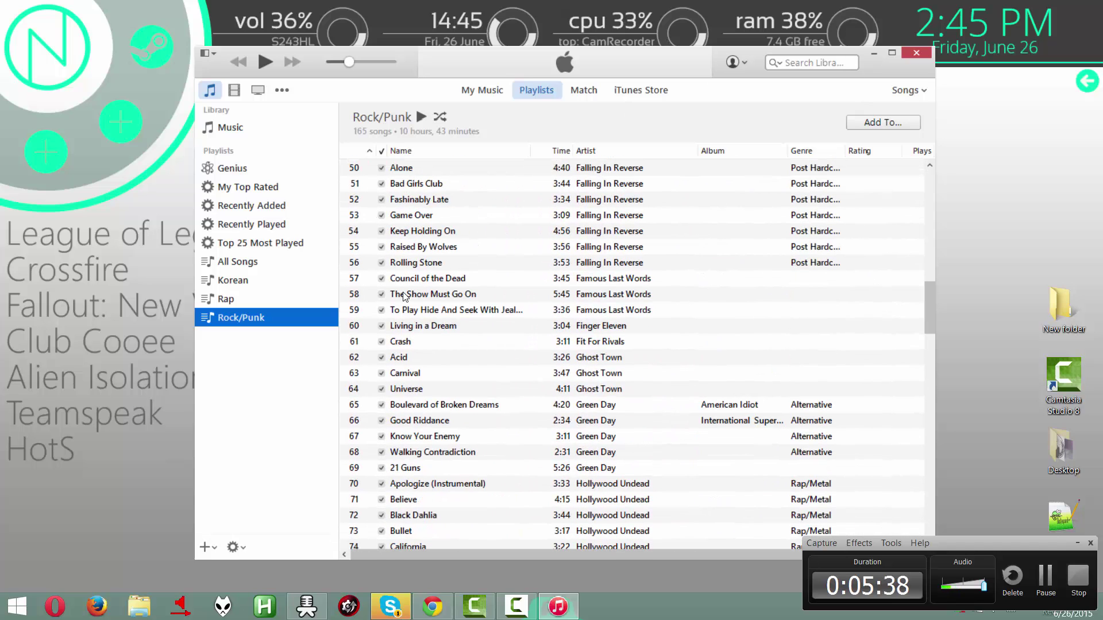
Sort the Rock/Punk playlist by Name, then return to the Ghost Town: Monster video in Chrome
{"action": "left_click", "coordinate": [436, 150]}
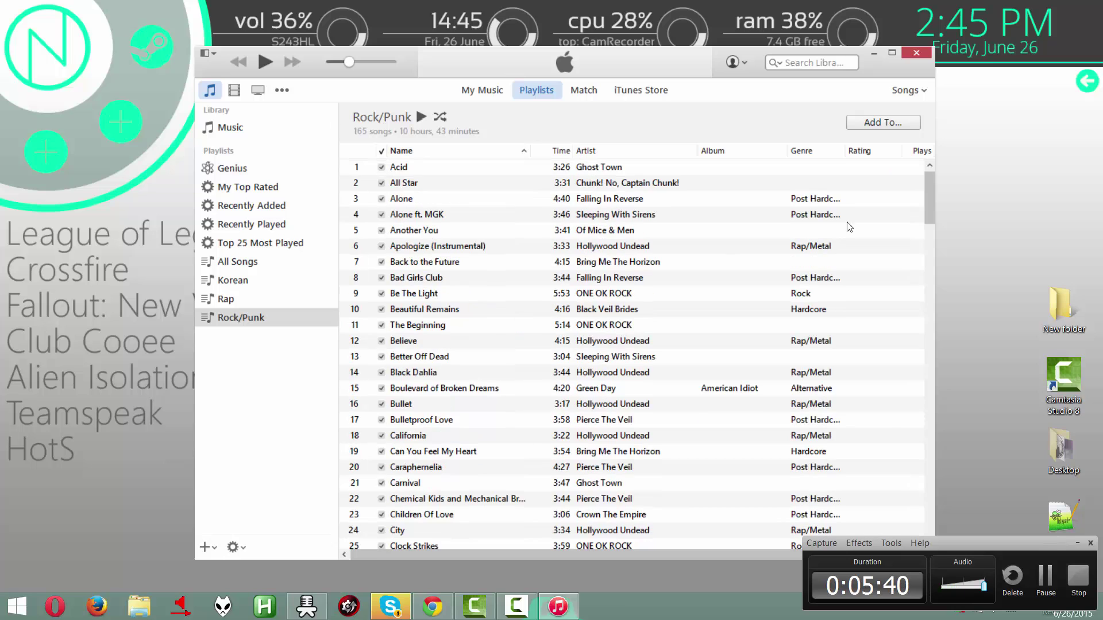
{"action": "left_click_drag", "start_coordinate": [929, 198], "coordinate": [919, 301]}
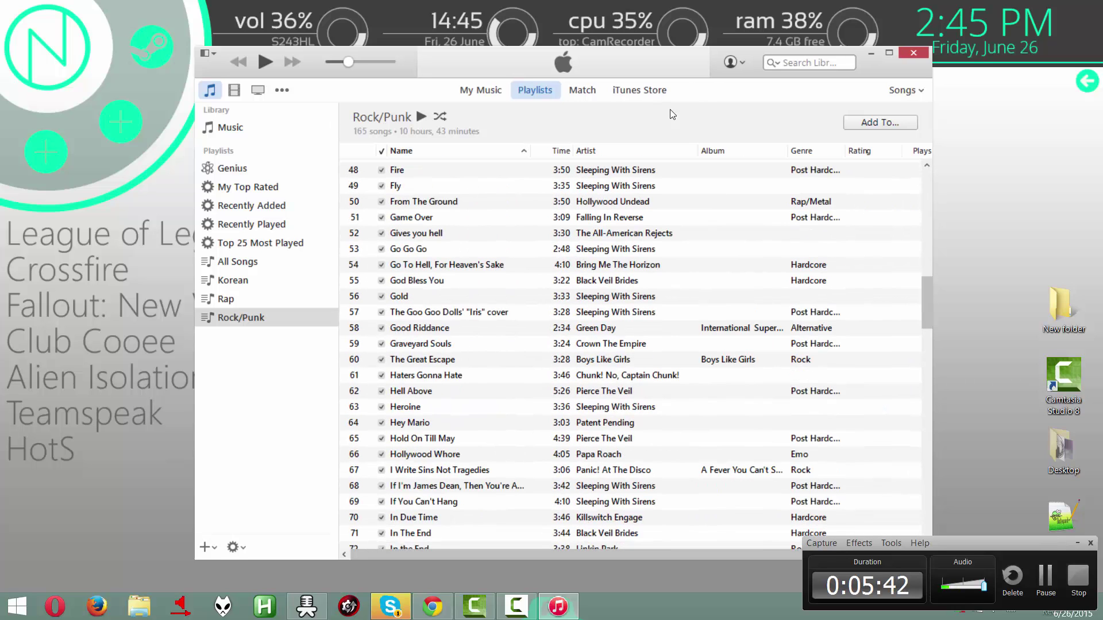
{"action": "left_click", "coordinate": [873, 56]}
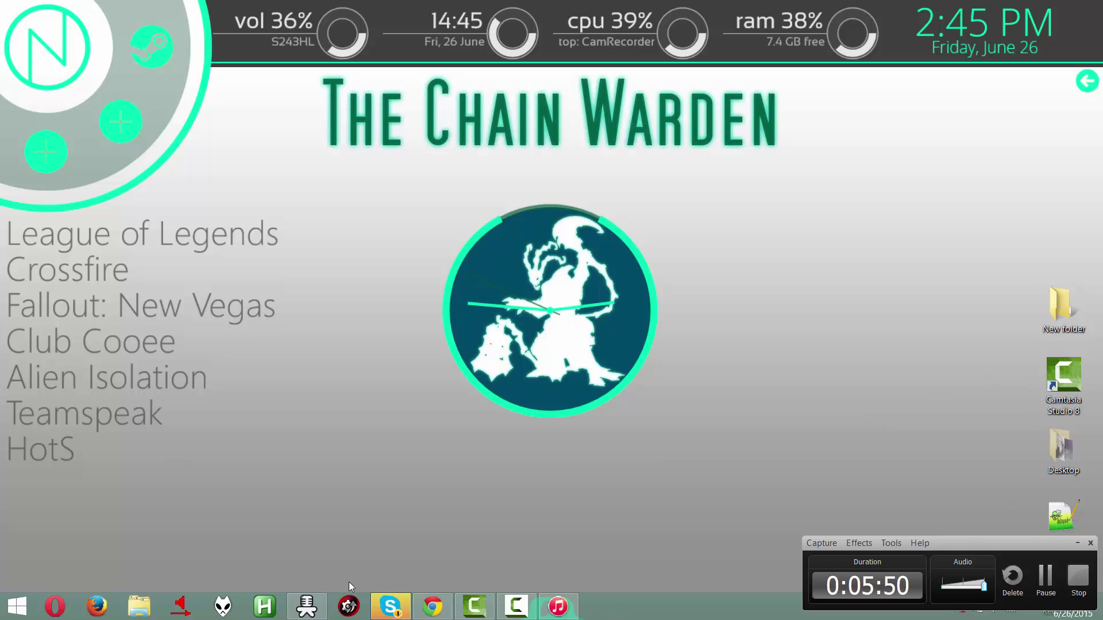
{"action": "left_click", "coordinate": [432, 606]}
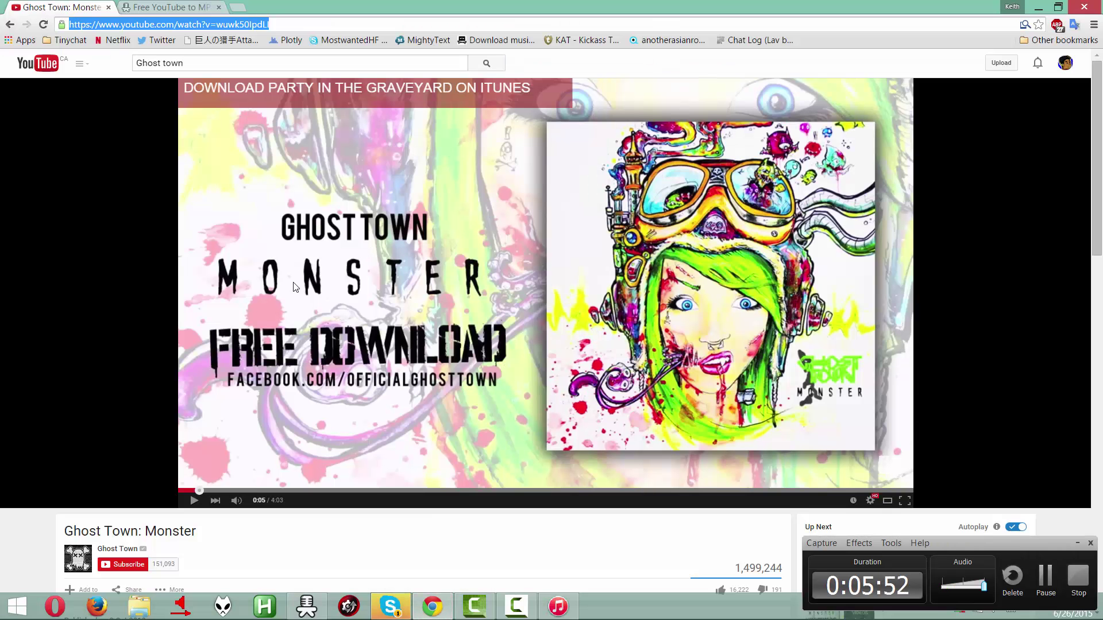